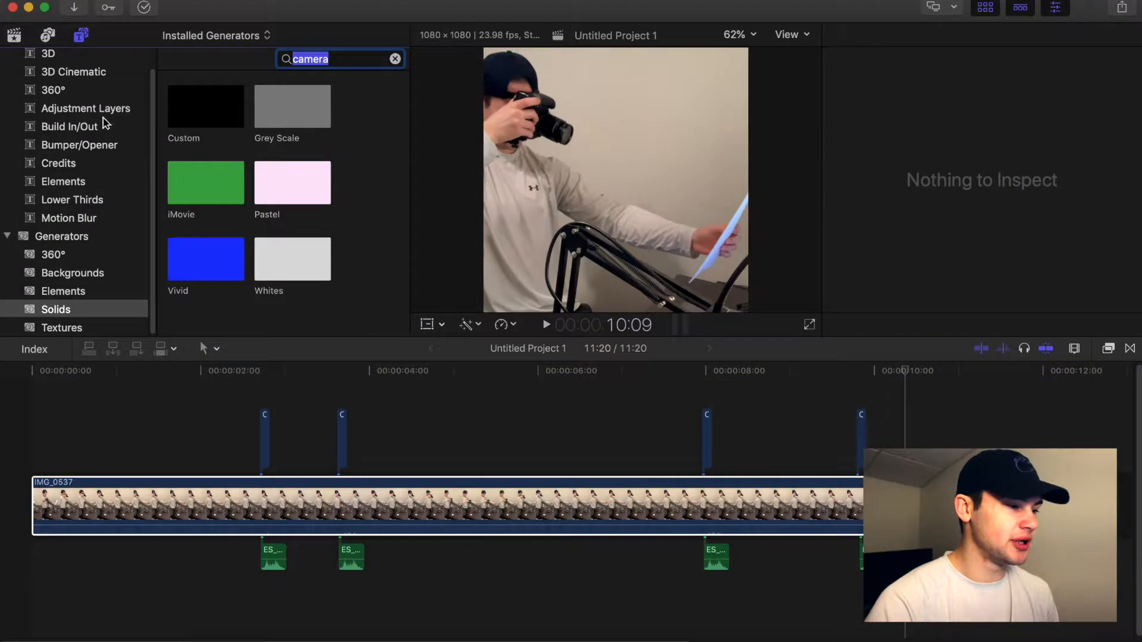
Add the Base Correction adjustment layer above the IMG_0537 clip and extend its end to cover the clip.
left_click(102, 109)
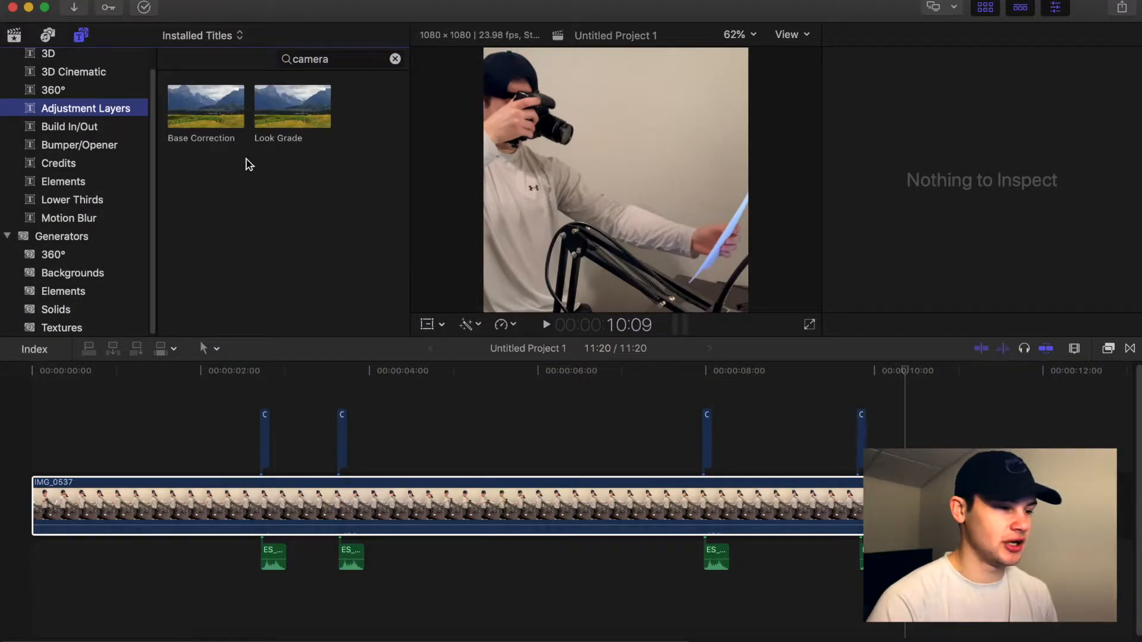
left_click_drag(218, 101, 27, 455)
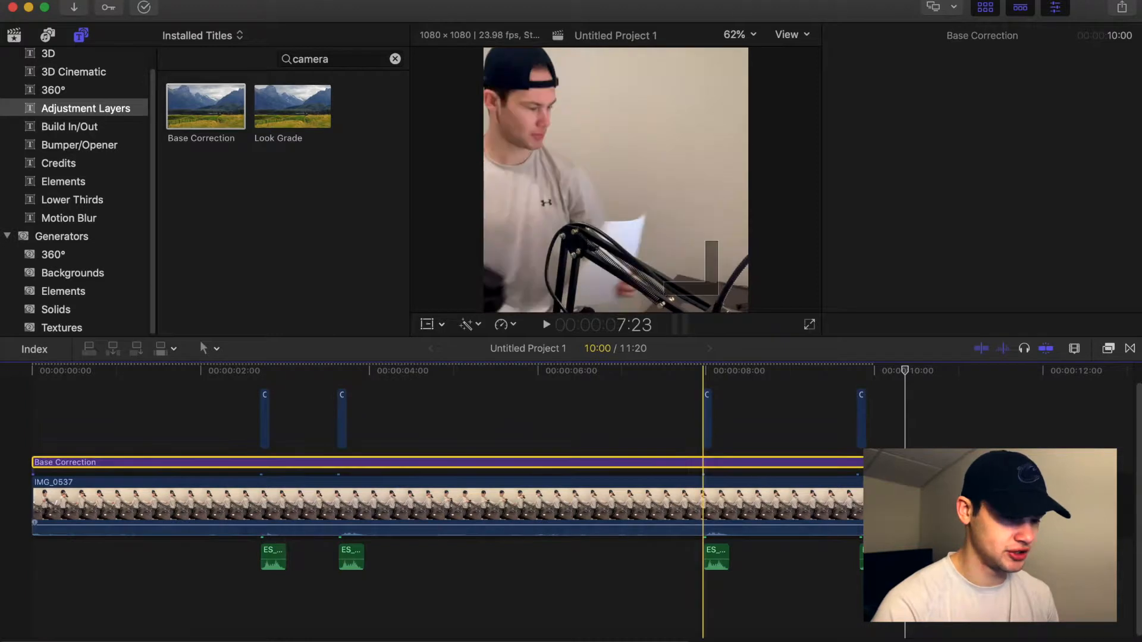
left_click_drag(873, 456, 1027, 456)
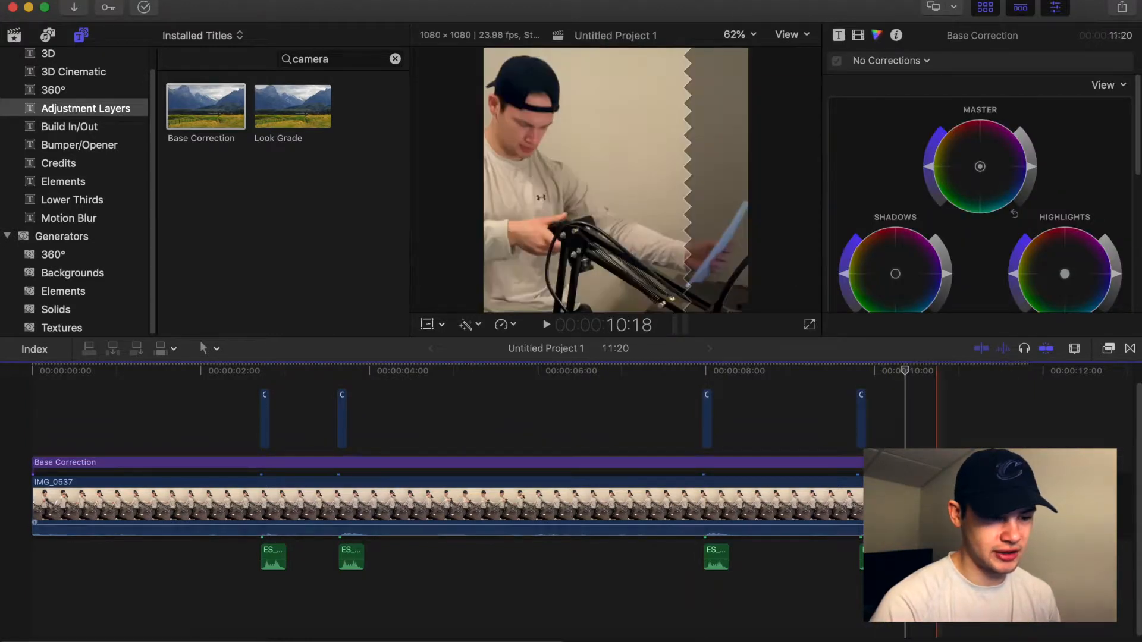
Add the Look Grade adjustment layer above Base Correction, spanning the whole clip.
left_click(726, 474)
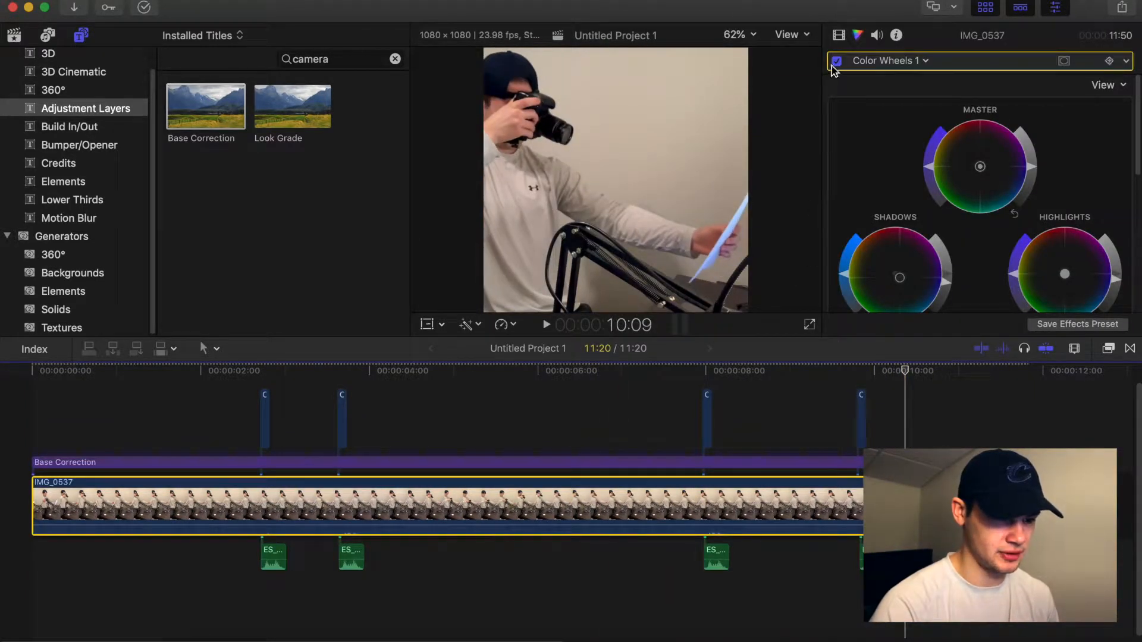
left_click(557, 462)
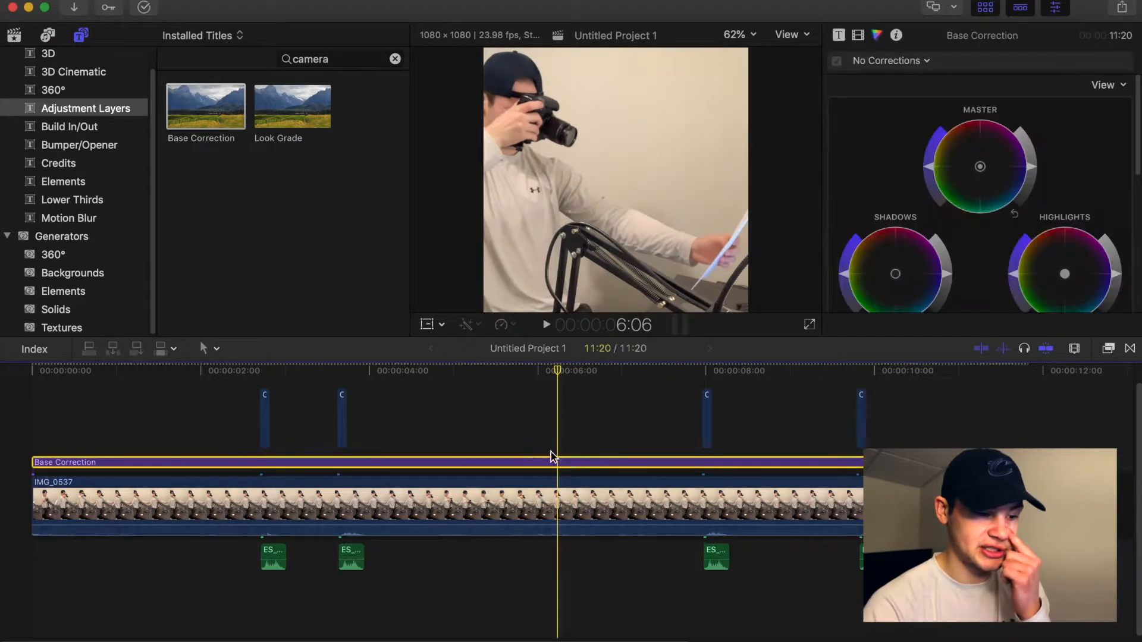
left_click_drag(293, 107, 24, 440)
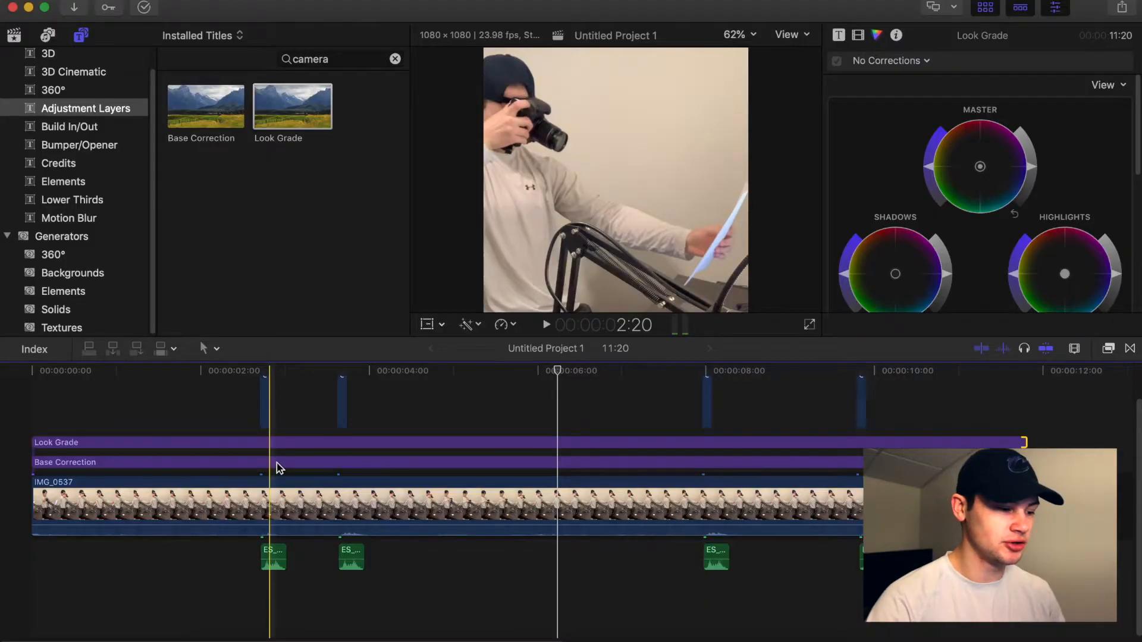
left_click(275, 464)
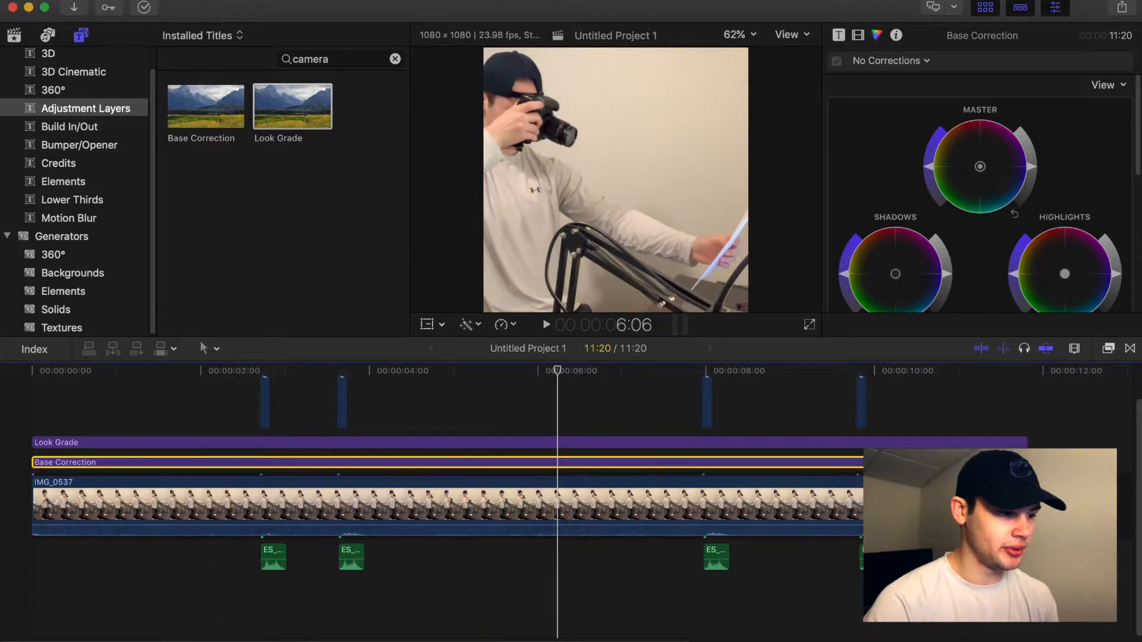
Switch to the Color Workspace layout with the inspector shown.
left_click(410, 0)
mouse_move(514, 107)
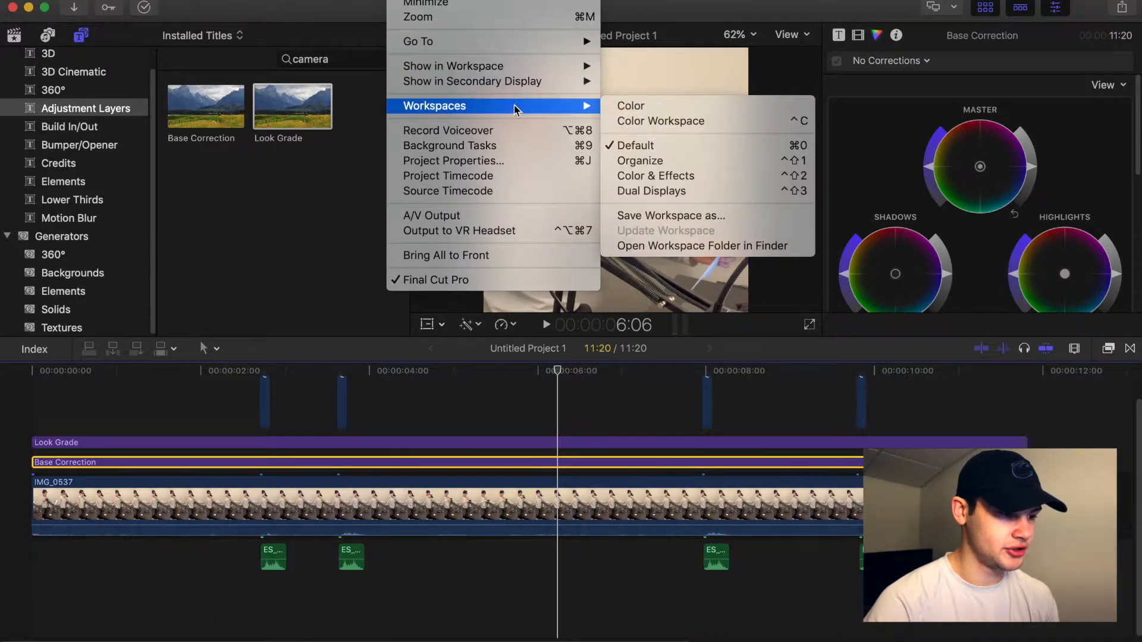
left_click(676, 122)
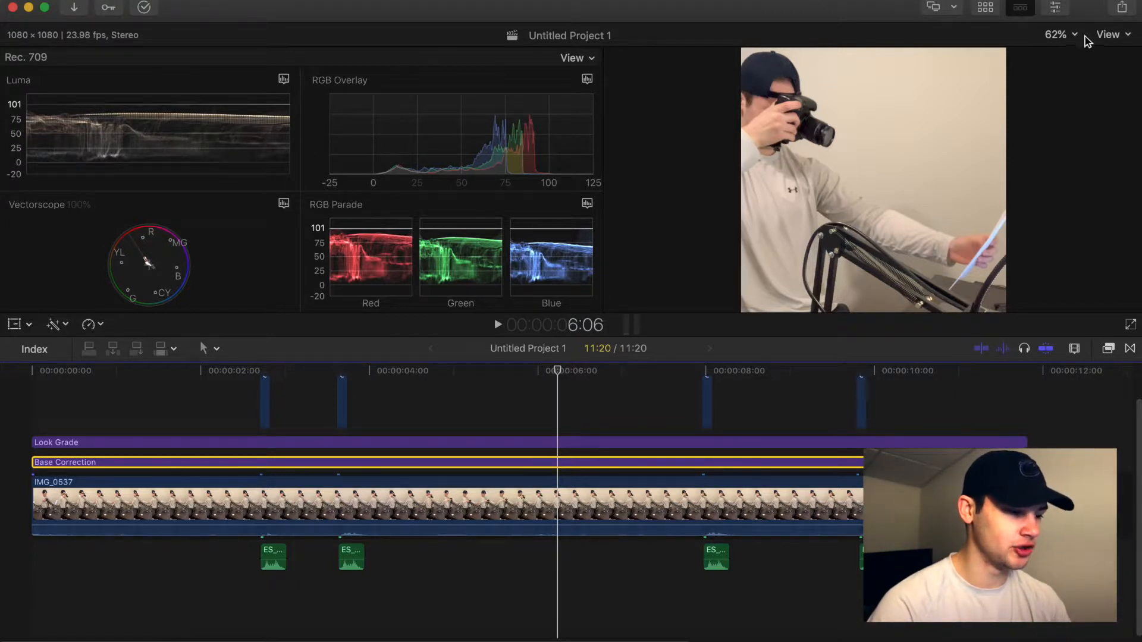
left_click(1056, 8)
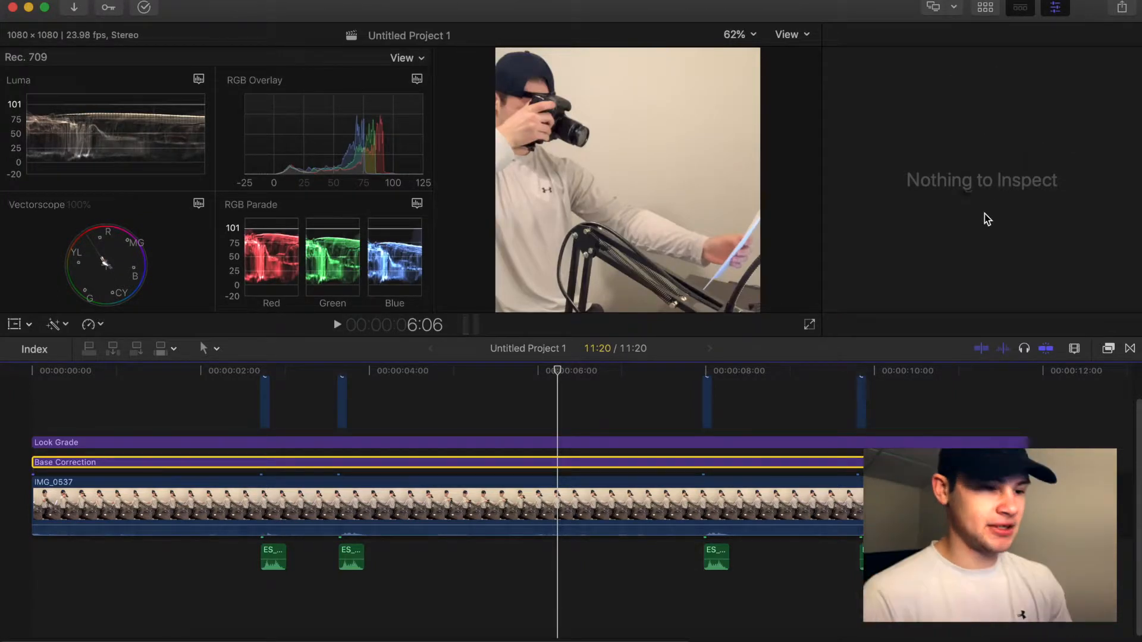
Add a Color Wheels correction to the Base Correction layer.
left_click(565, 462)
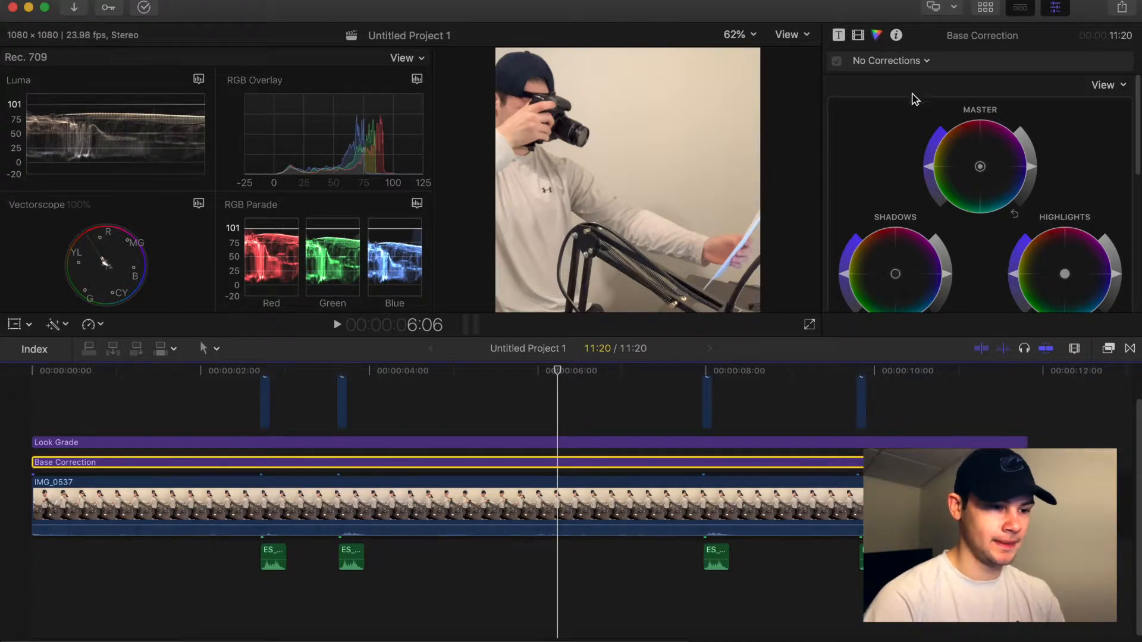
left_click(913, 65)
left_click(913, 105)
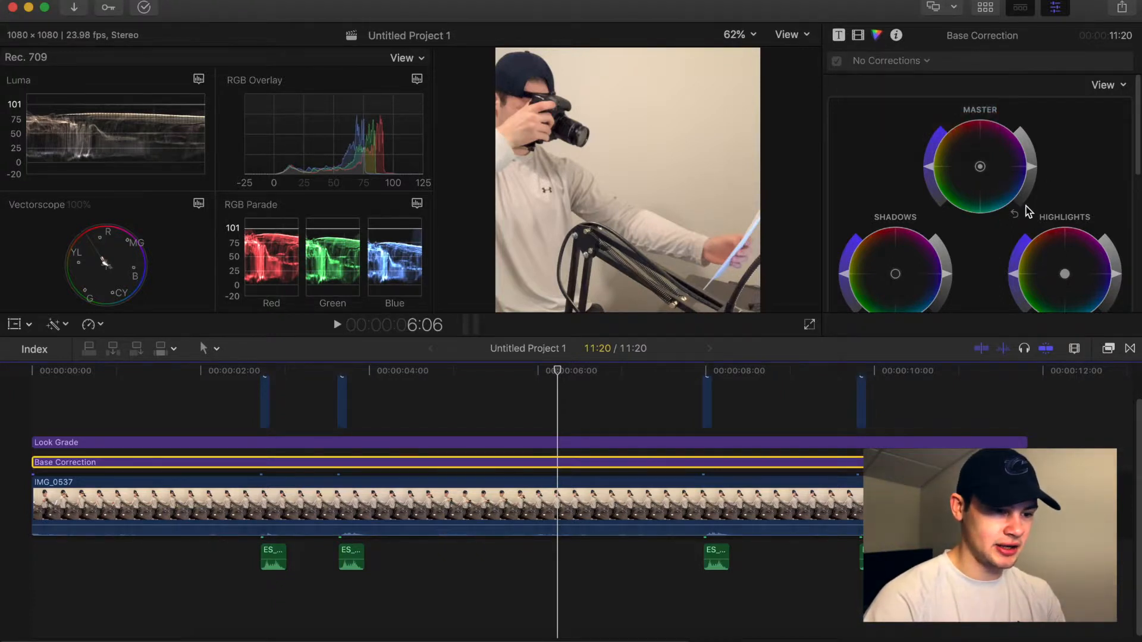
left_click(892, 61)
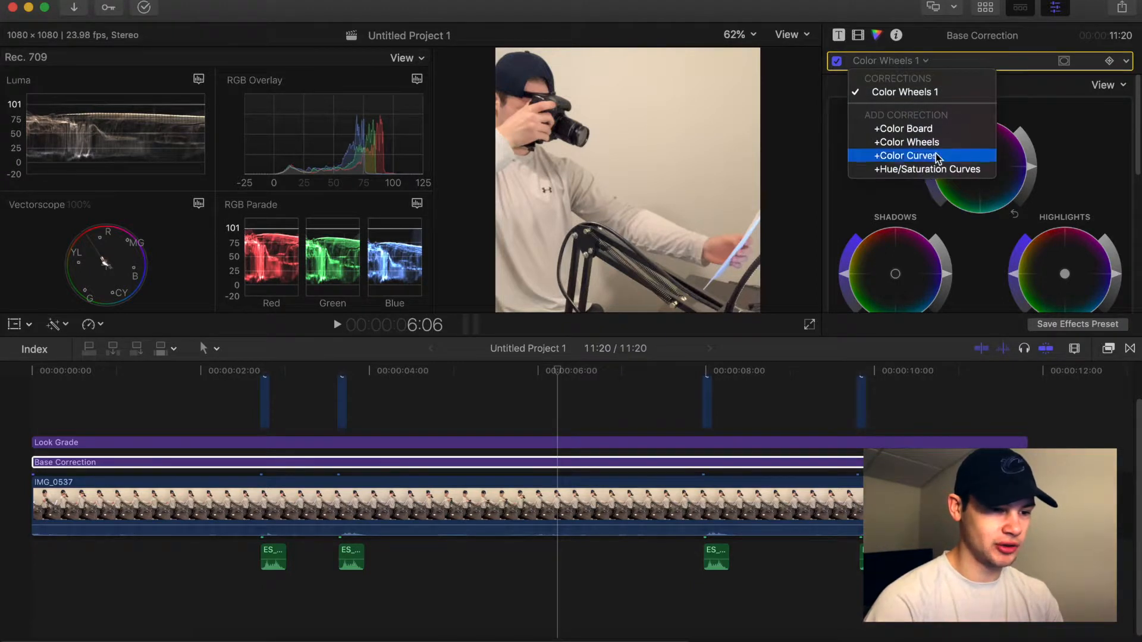
left_click(901, 188)
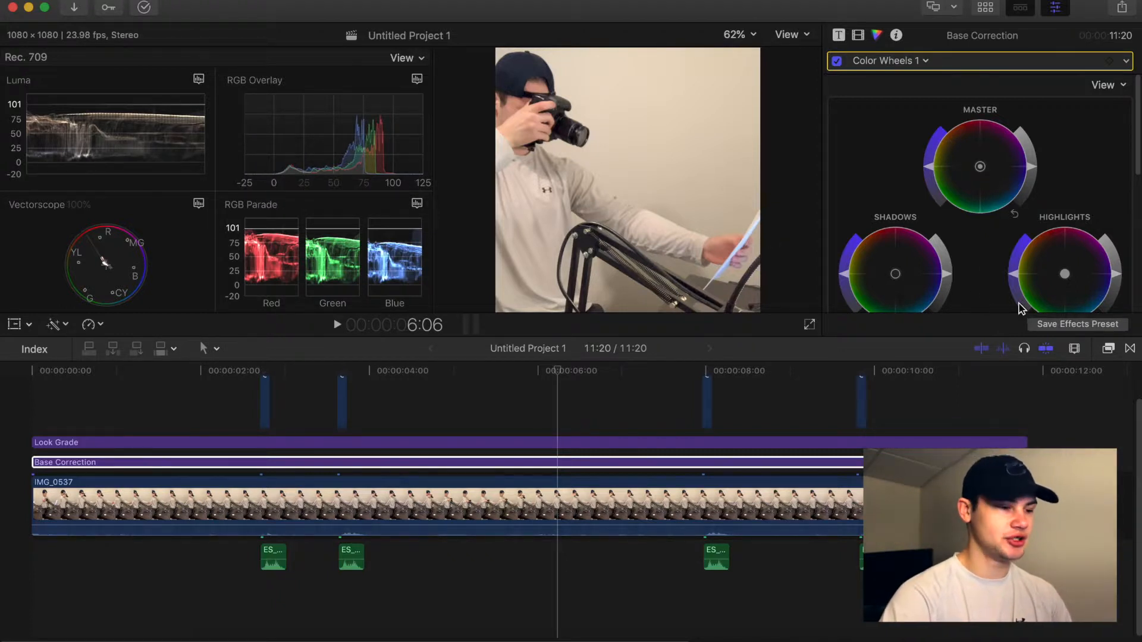
Lower the shadows brightness on the Base Correction color wheels.
scroll(951, 281, "down", 1)
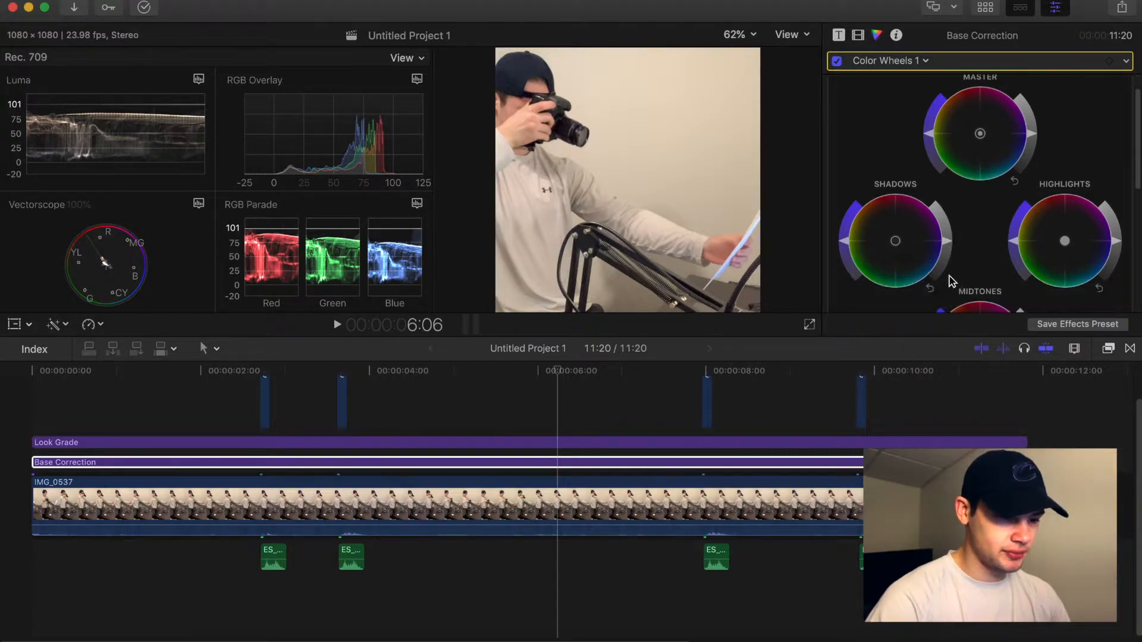
left_click_drag(948, 241, 947, 252)
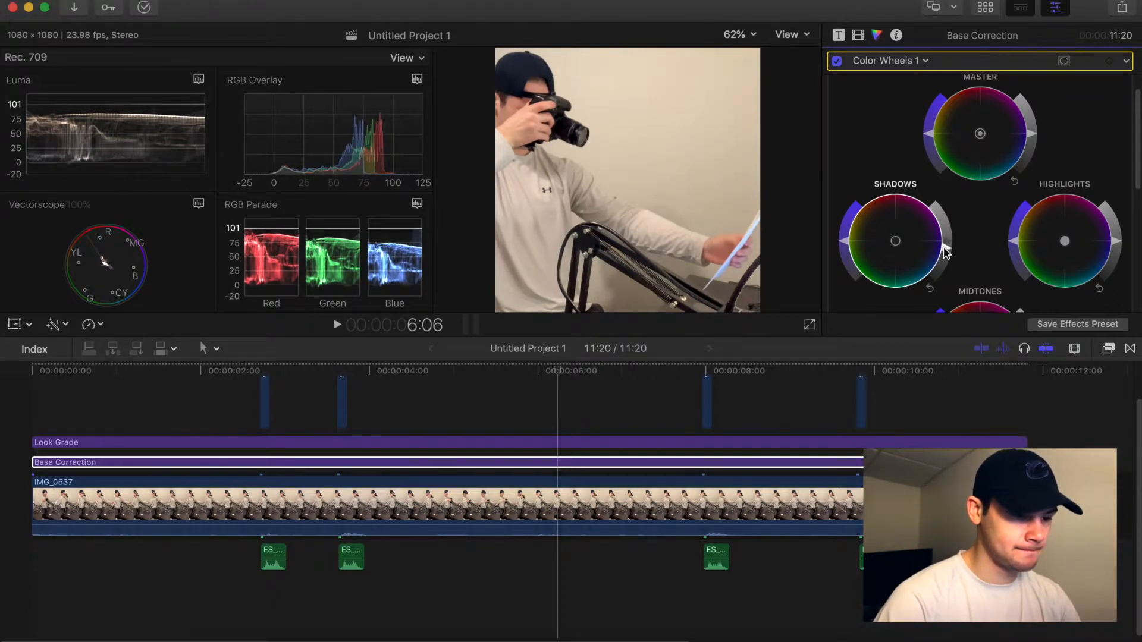
left_click(675, 463)
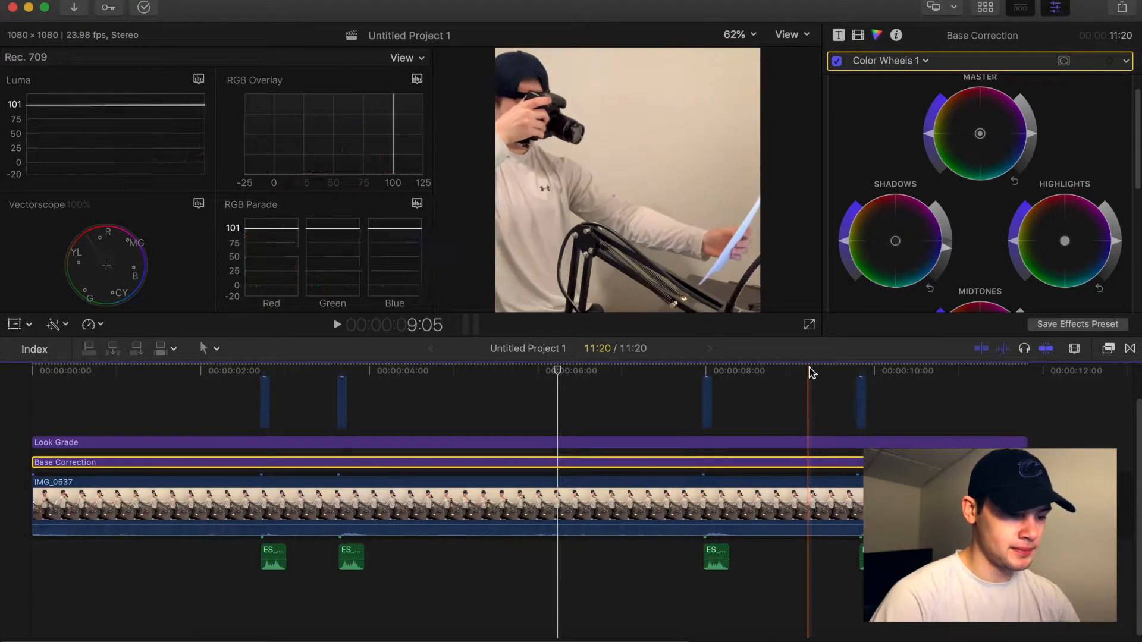
Toggle the Color Wheels correction off and on to compare the graded and ungraded image.
left_click(836, 61)
left_click(836, 61)
left_click(836, 61)
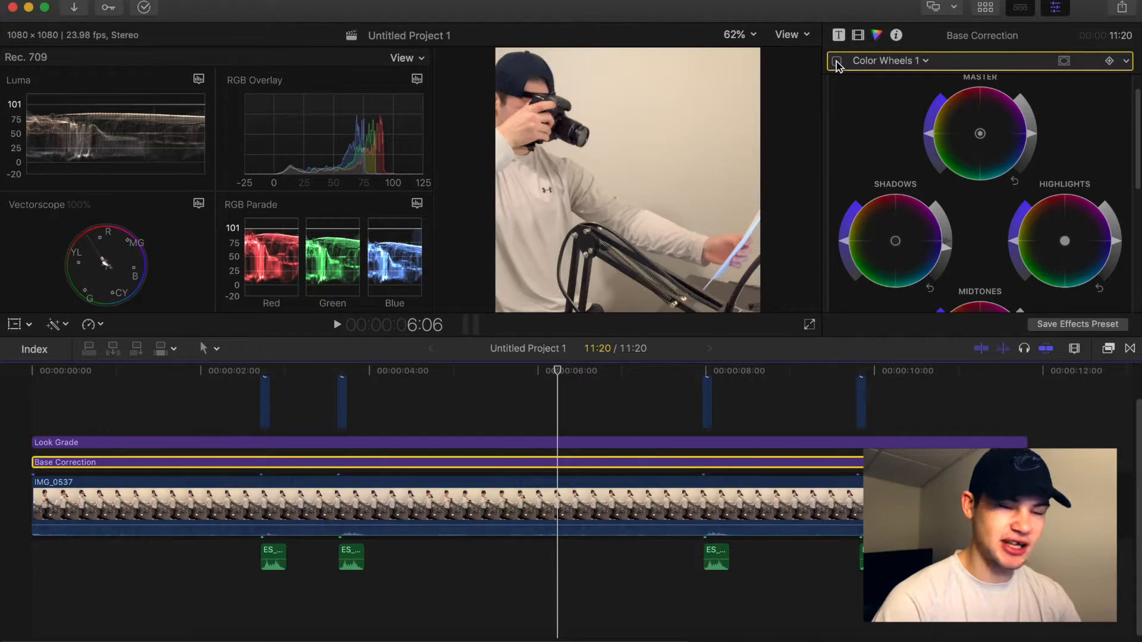
left_click(836, 61)
left_click(836, 60)
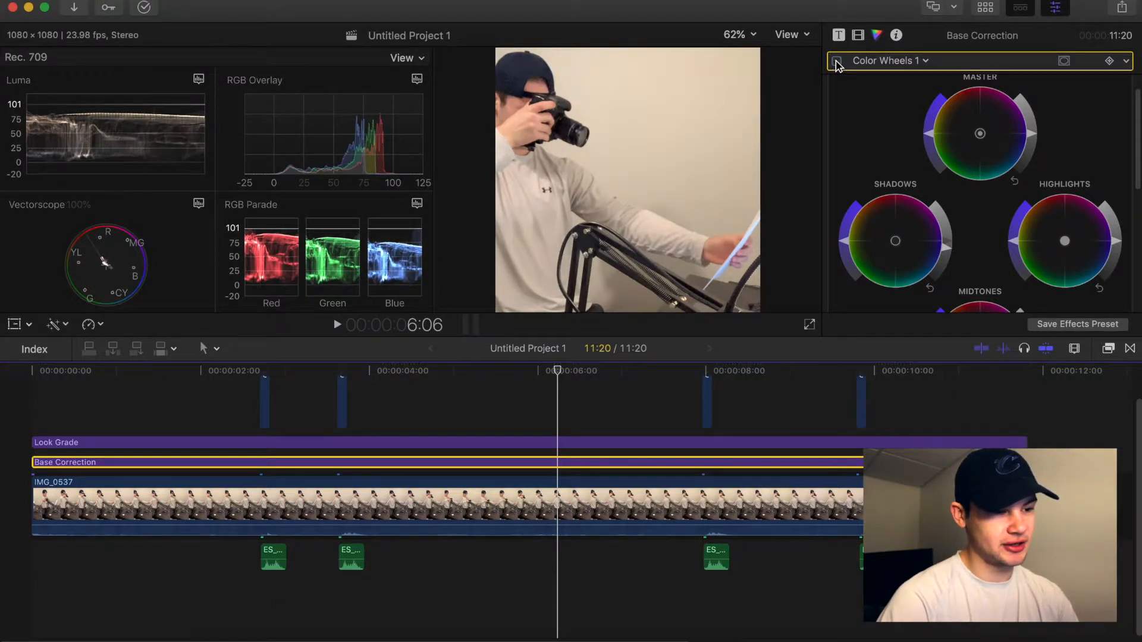
left_click(836, 61)
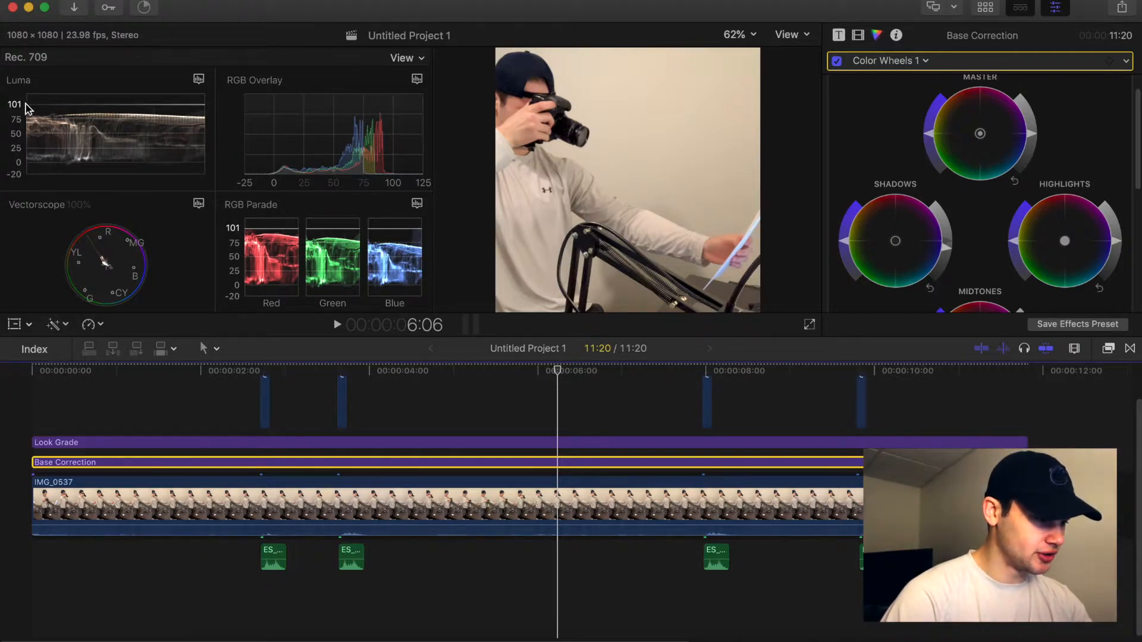
Raise the highlights brightness slightly on the Base Correction color wheels.
left_click(404, 57)
left_click(156, 63)
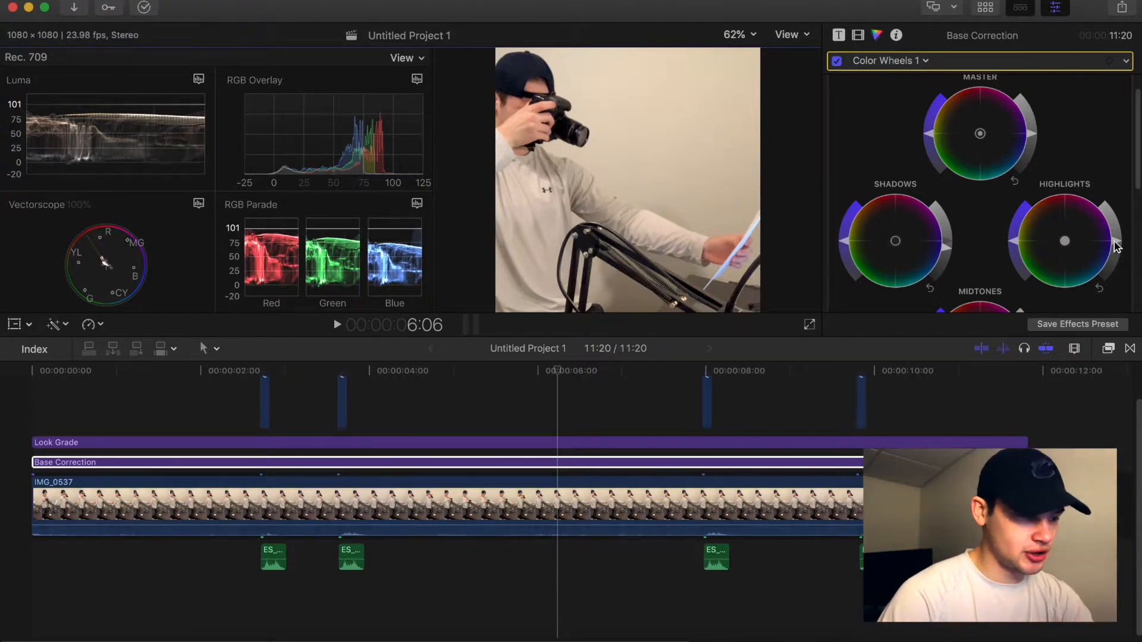
left_click_drag(1115, 241, 1114, 240)
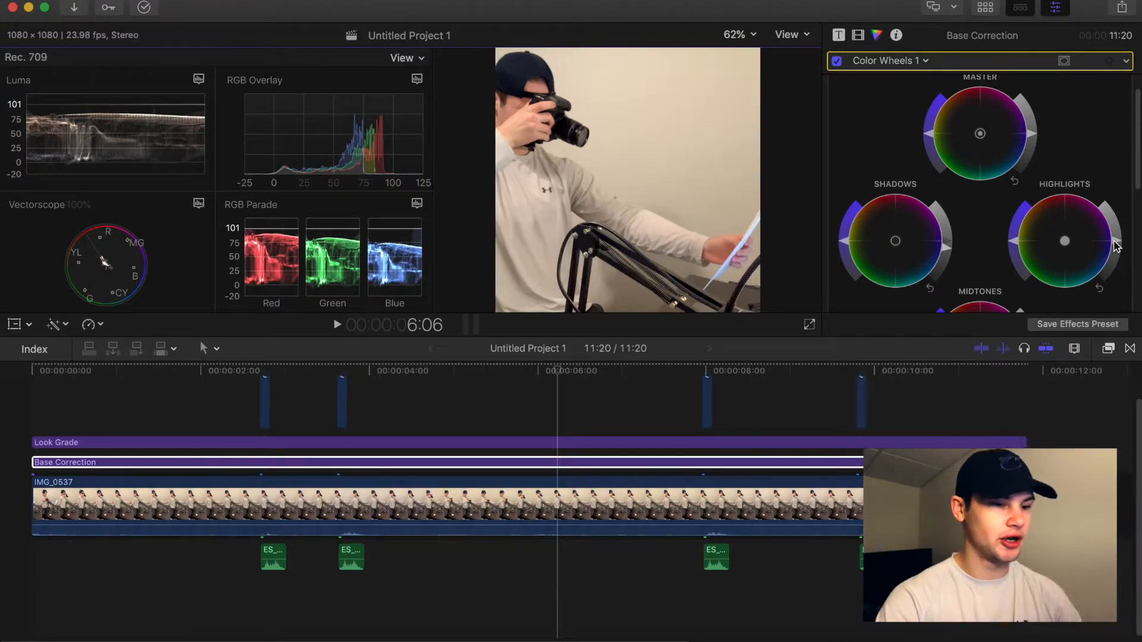
left_click_drag(1114, 241, 1114, 240)
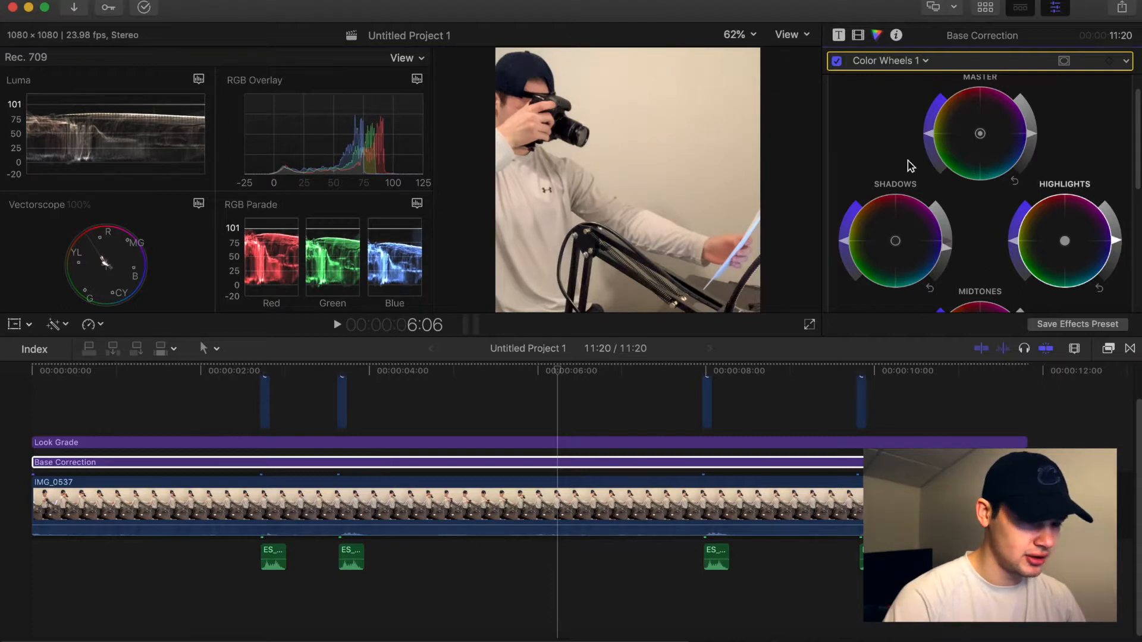
Toggle the Color Wheels correction off and on again to compare the shadow and highlight changes.
left_click(837, 62)
left_click(836, 61)
left_click(836, 62)
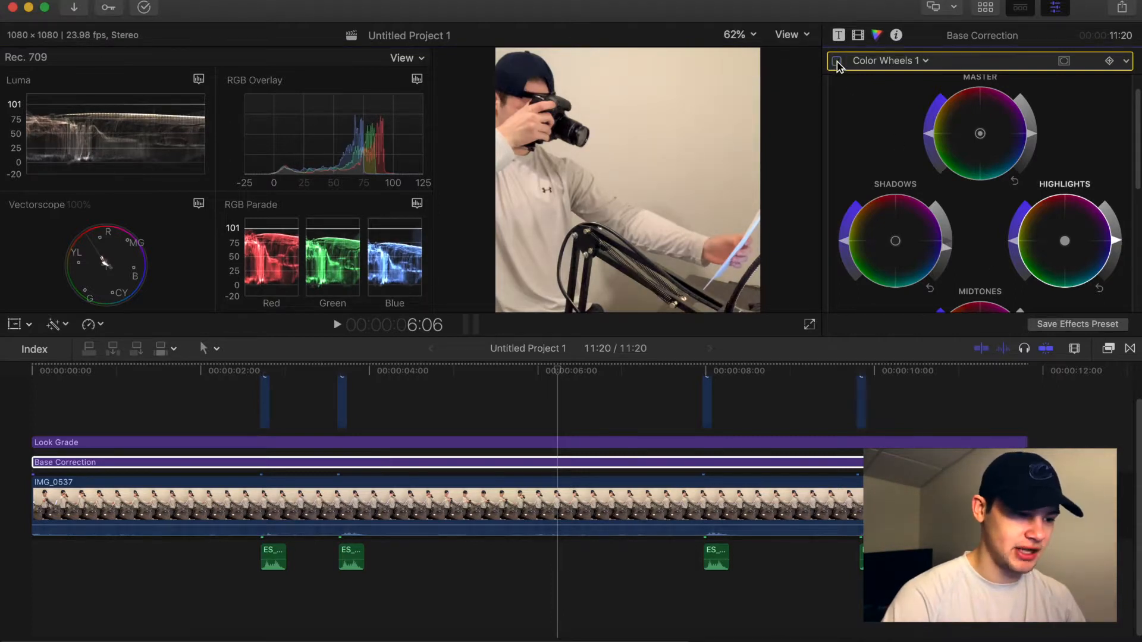
left_click(836, 62)
left_click(837, 62)
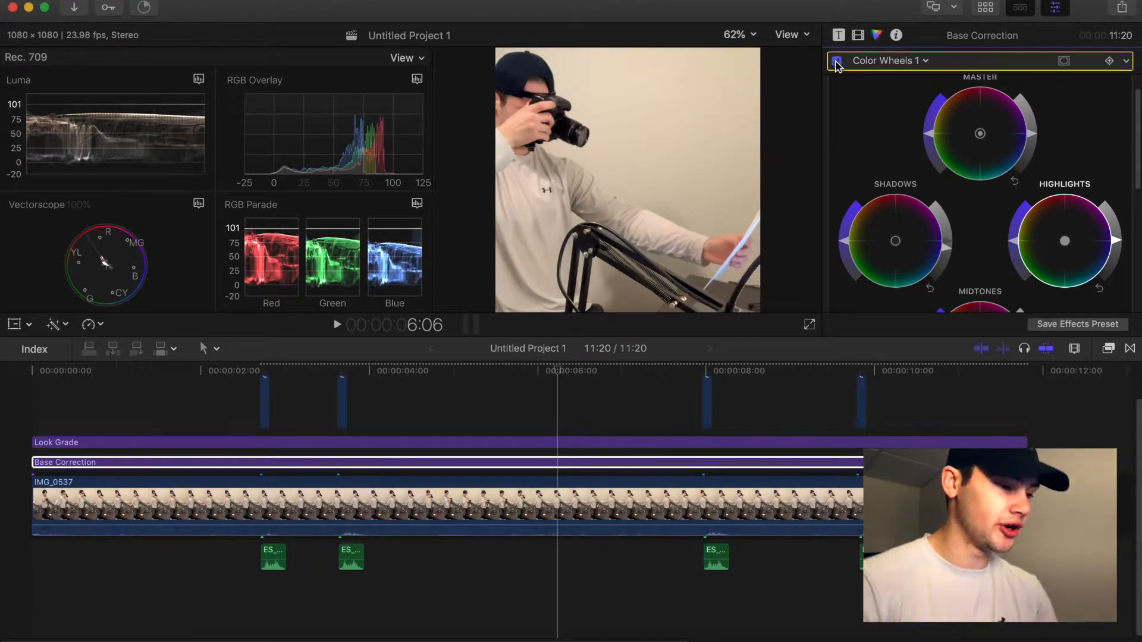
Adjust the midtones brightness on the Base Correction color wheels.
scroll(1017, 178, "down", 5)
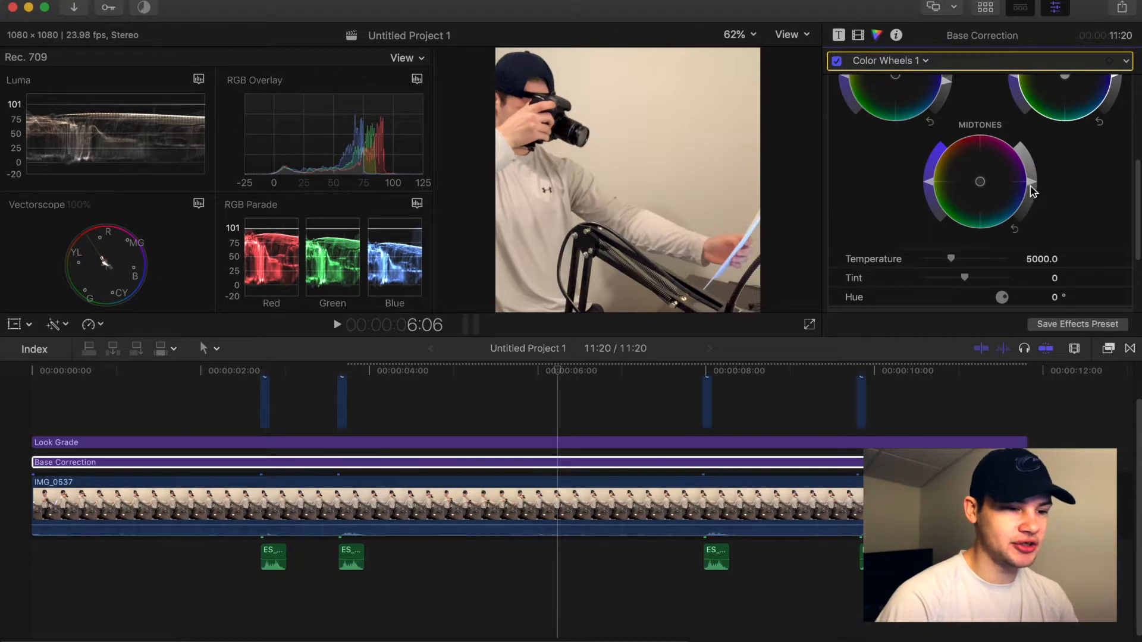
left_click_drag(1032, 191, 1030, 234)
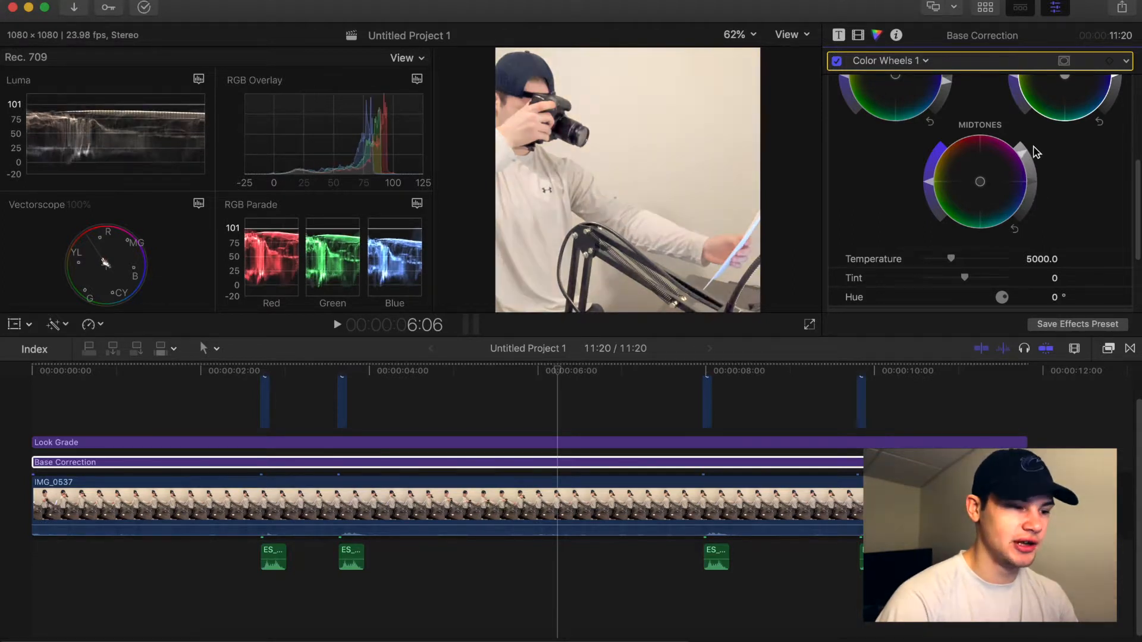
left_click_drag(1035, 152, 1037, 196)
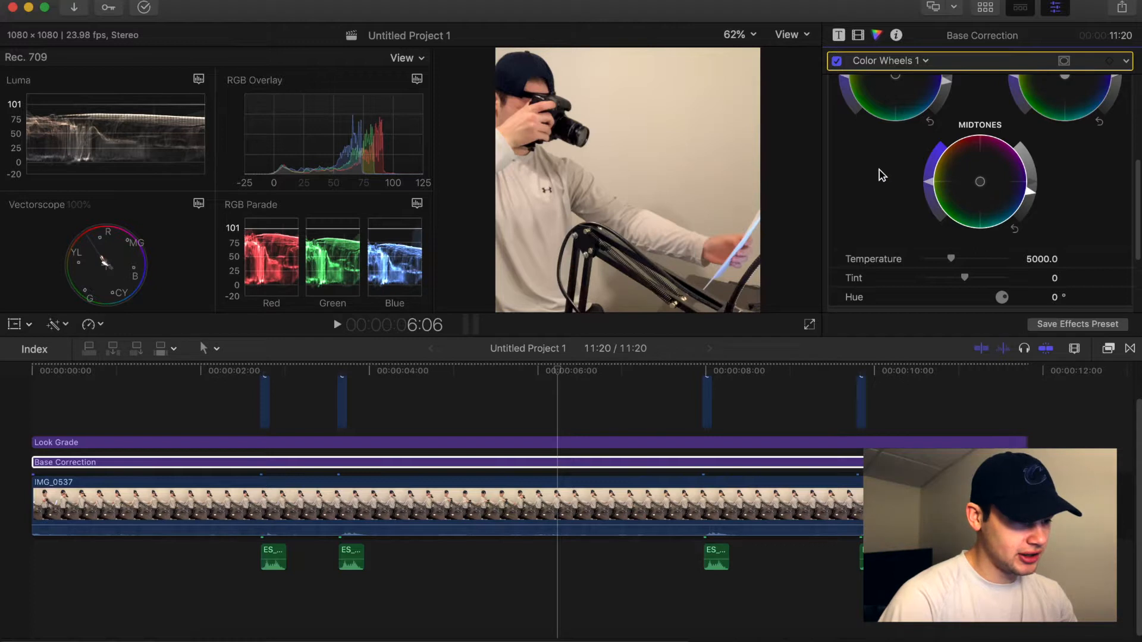
Compare the Base Correction grade by switching the Color Wheels correction off and on.
scroll(947, 138, "up", 2)
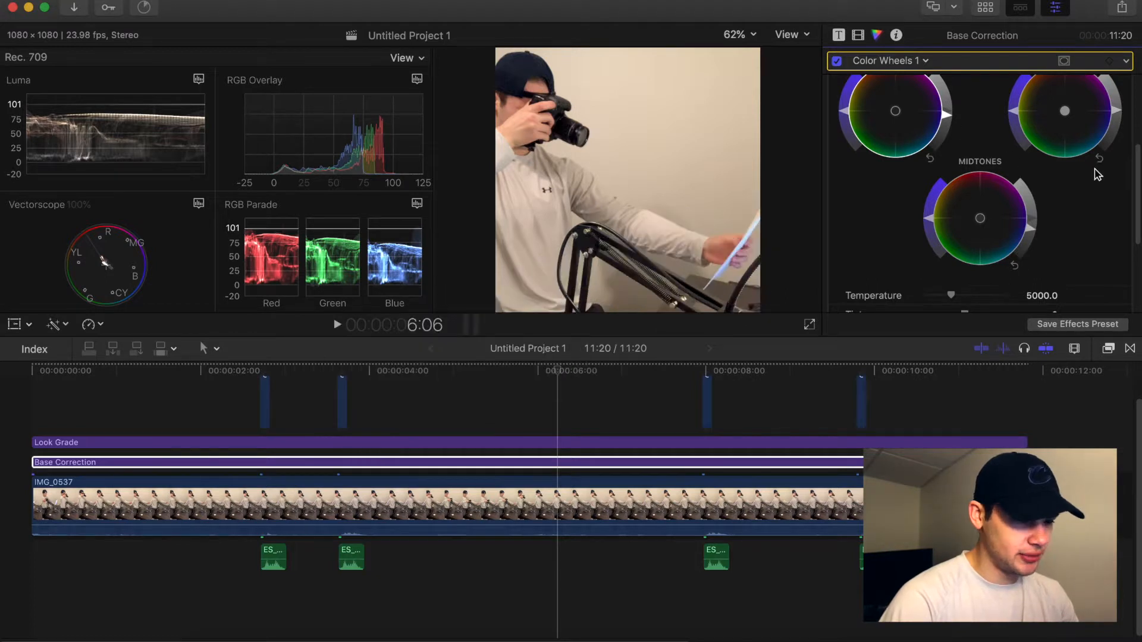
scroll(1082, 179, "up", 3)
scroll(1082, 178, "down", 2)
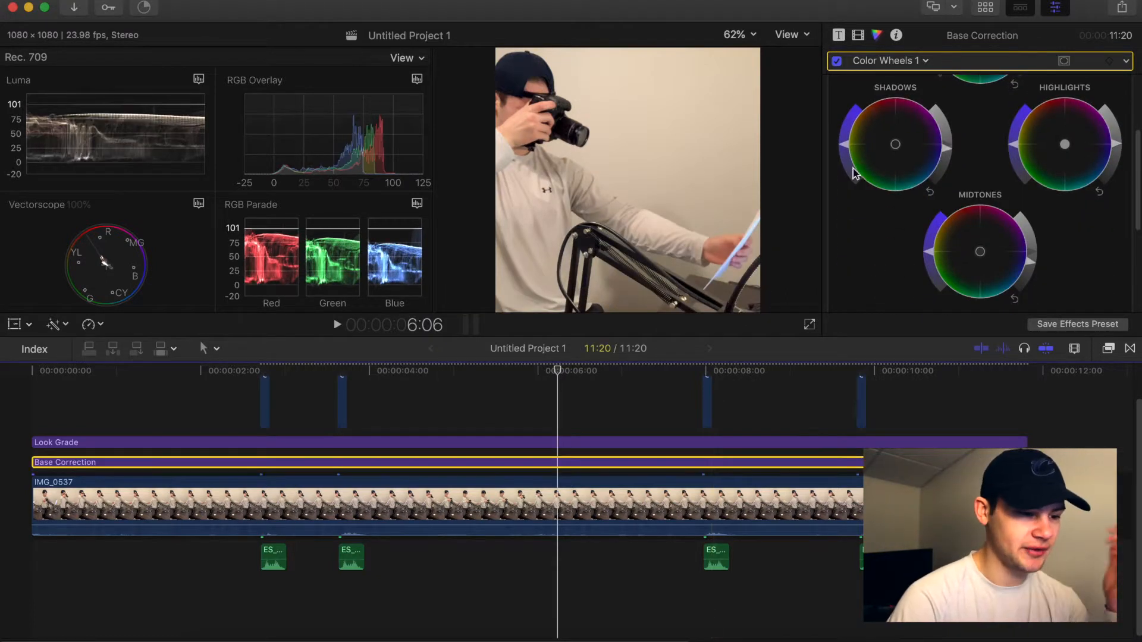
left_click(835, 62)
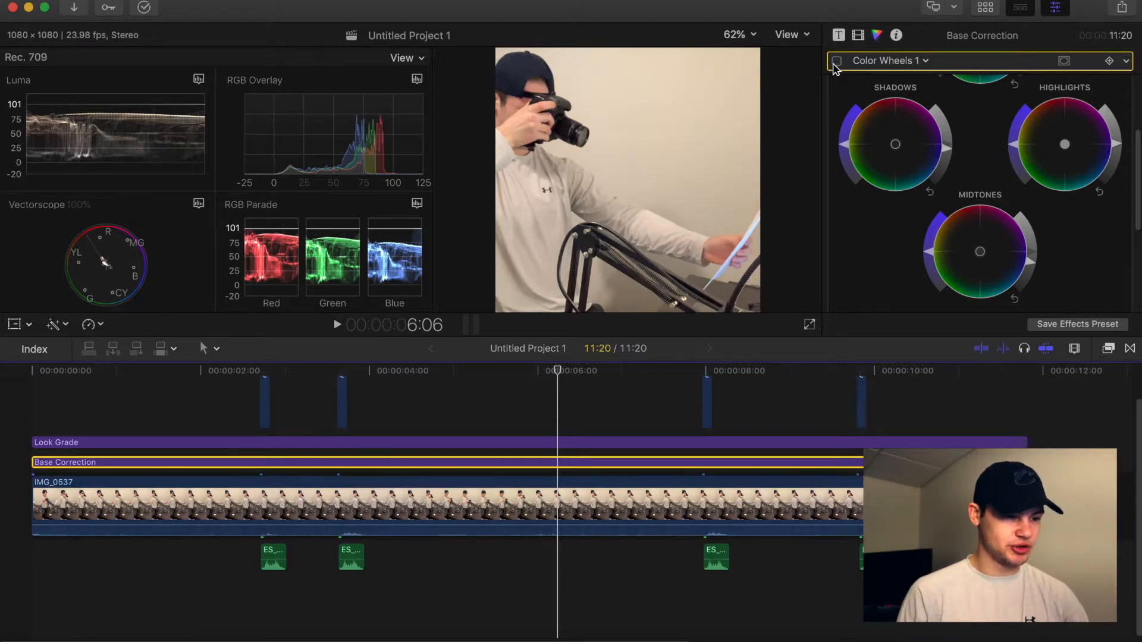
left_click(836, 62)
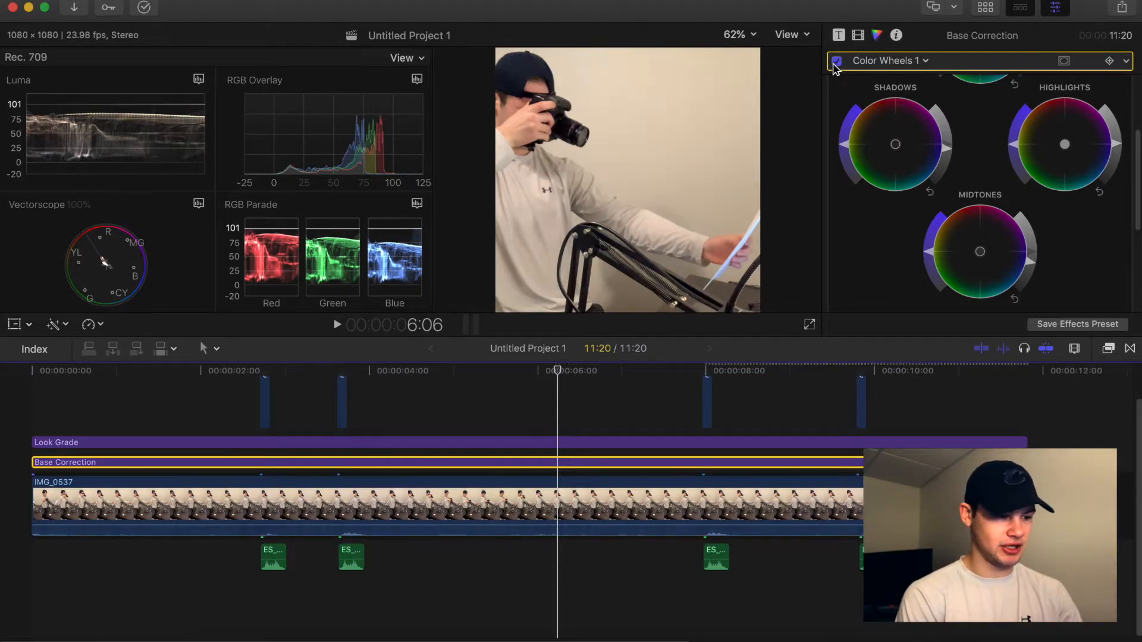
left_click(836, 62)
left_click(835, 62)
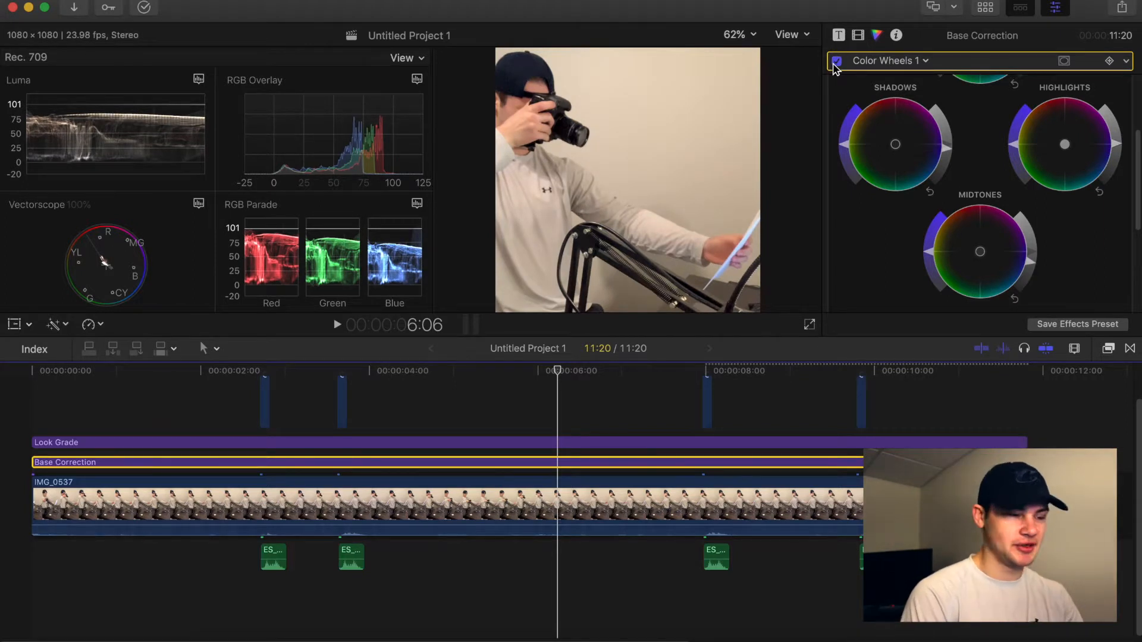
Select the Look Grade layer and nudge its shadows color wheel slightly toward blue.
left_click(565, 415)
left_click(561, 443)
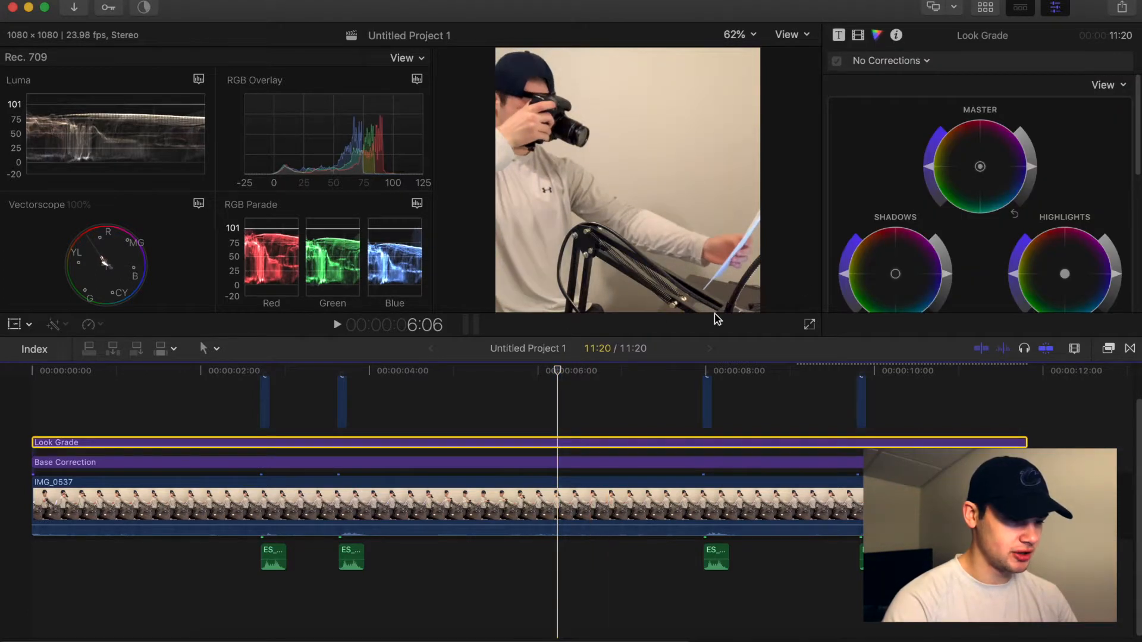
scroll(970, 236, "down", 2)
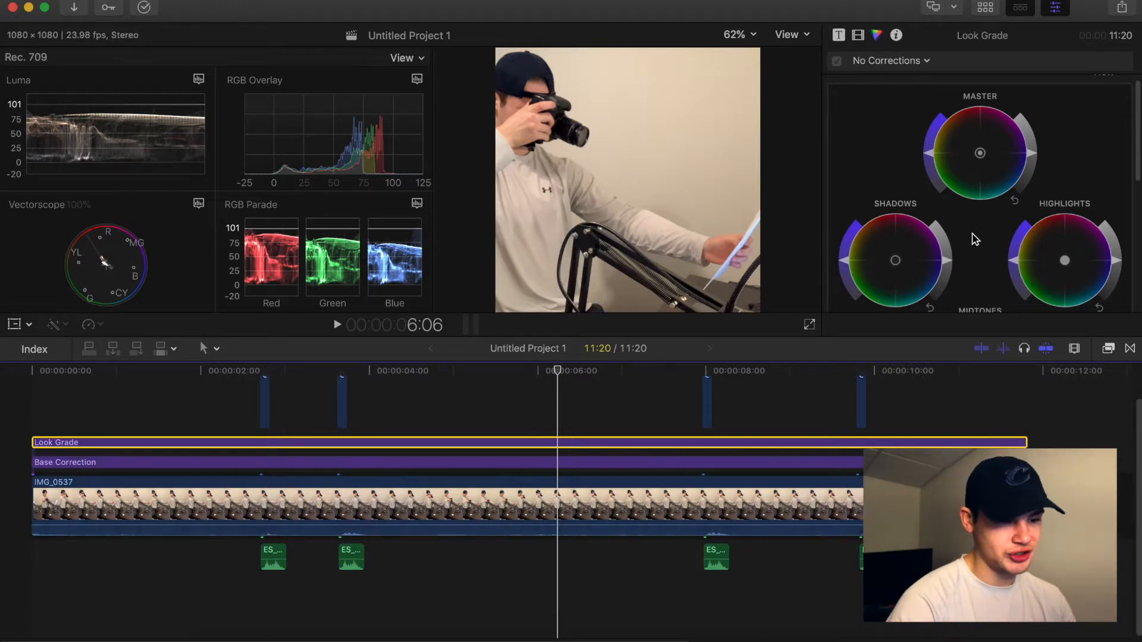
scroll(974, 246, "down", 2)
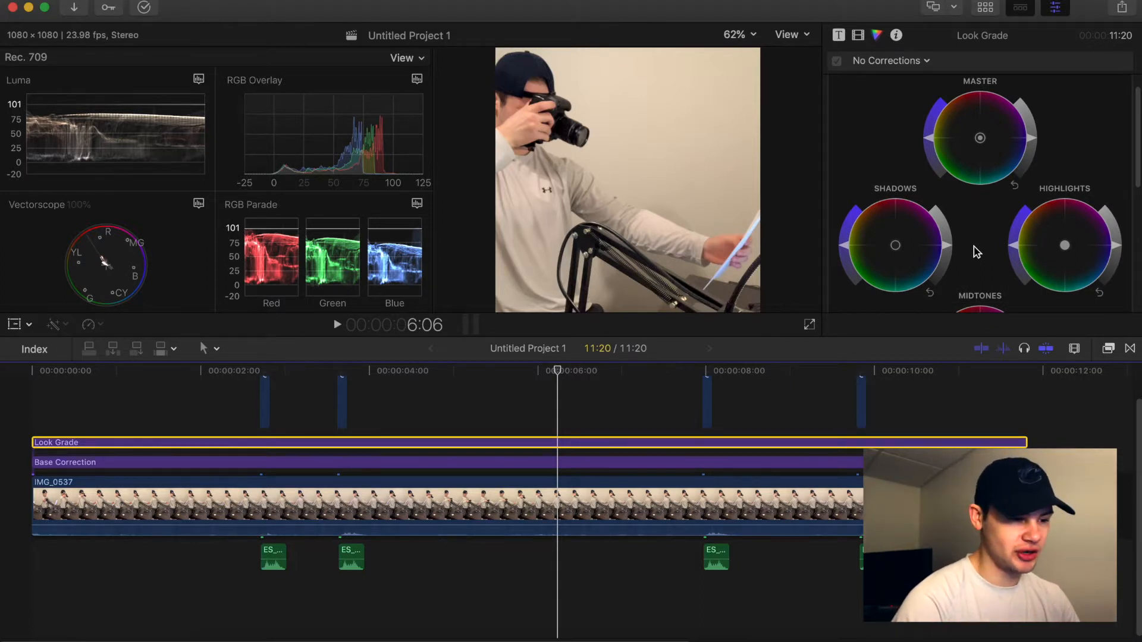
scroll(913, 258, "down", 5)
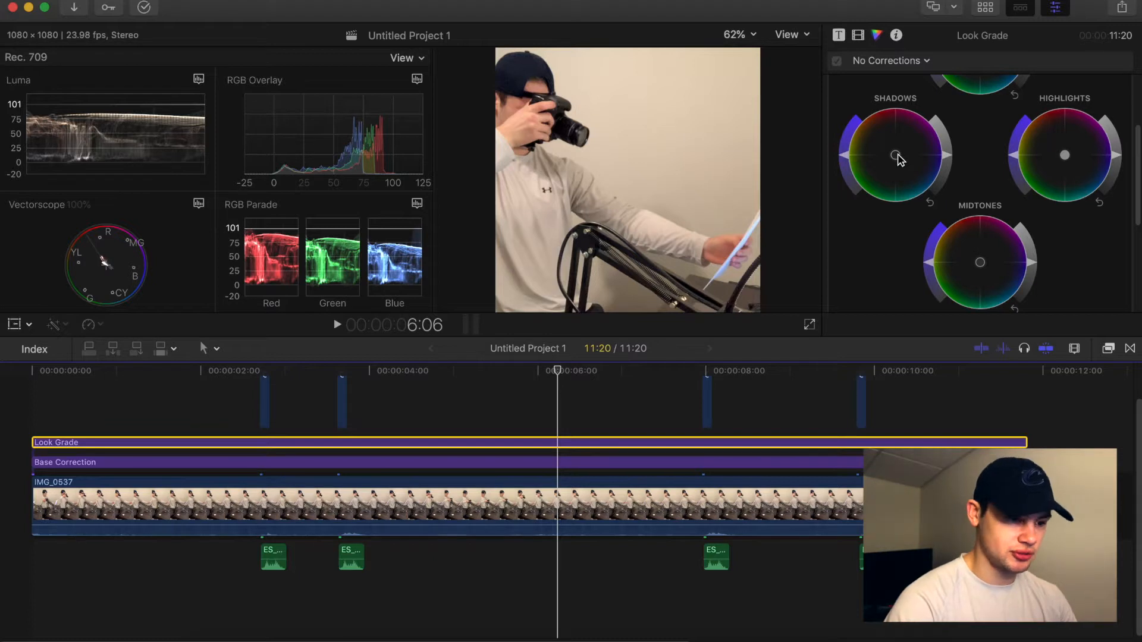
mouse_move(898, 160)
left_mouse_down()
mouse_move(1054, 237)
mouse_move(897, 159)
mouse_move(931, 166)
mouse_move(899, 158)
mouse_move(917, 166)
left_mouse_up()
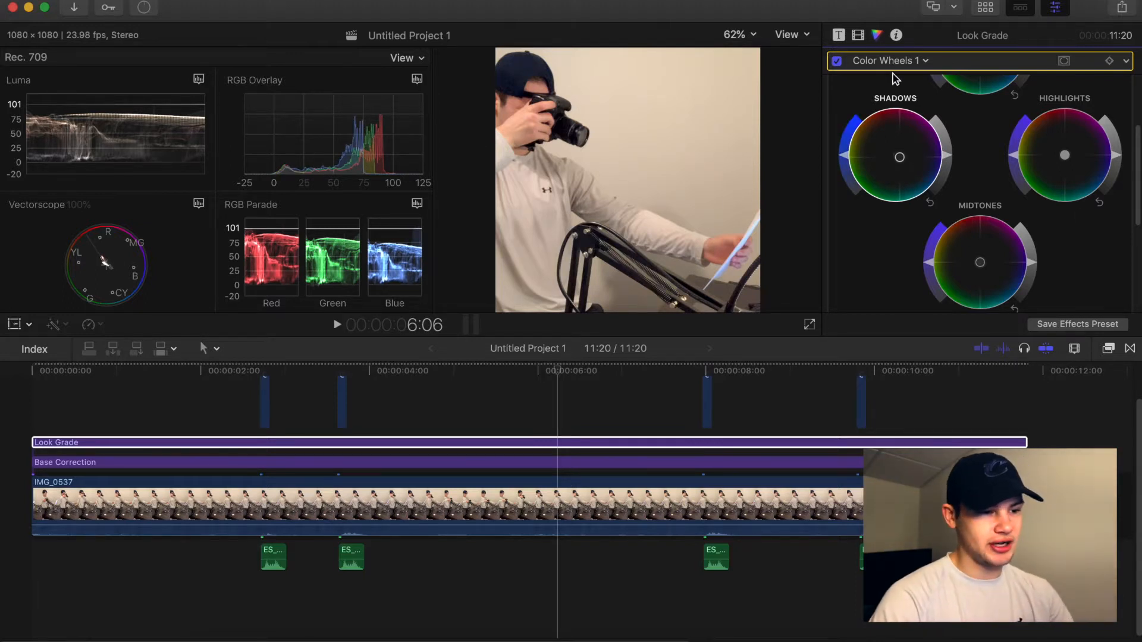
Compare the Look Grade correction by switching the Color Wheels correction off and on.
left_click(837, 64)
left_click(838, 64)
left_click(837, 64)
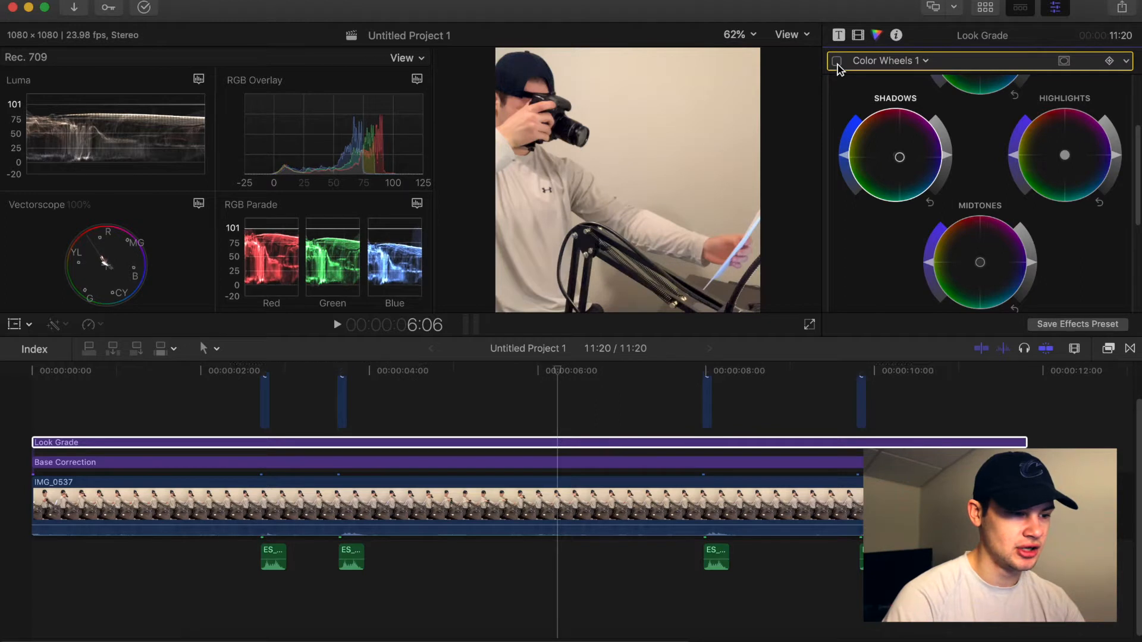
left_click(838, 62)
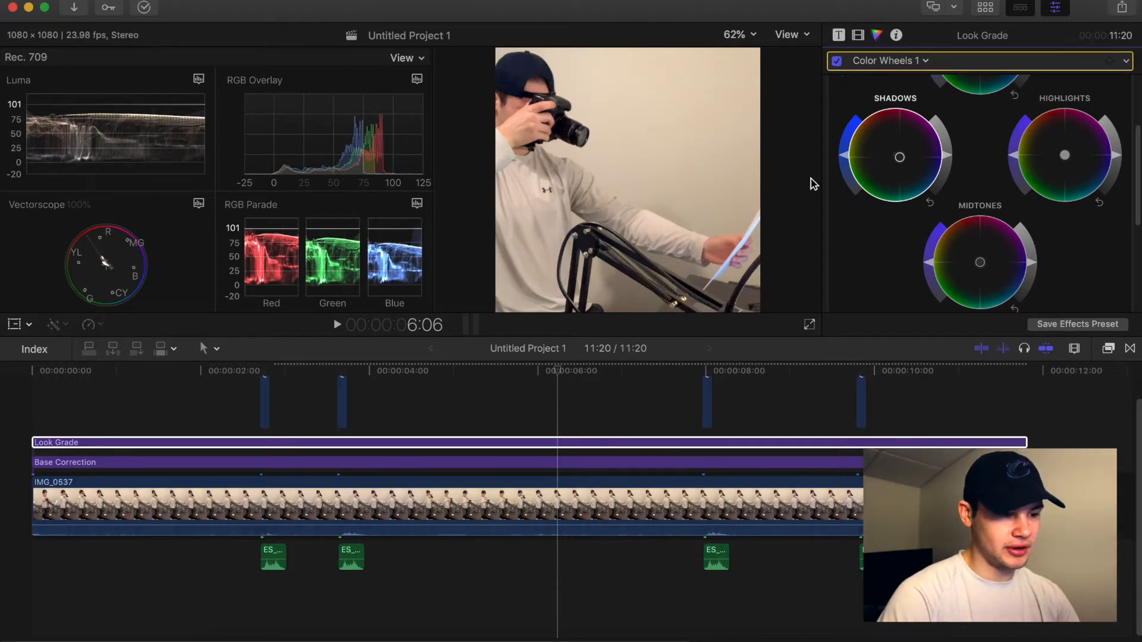
Shift the Look Grade midtones color wheel slightly toward warm yellow.
scroll(989, 236, "down", 2)
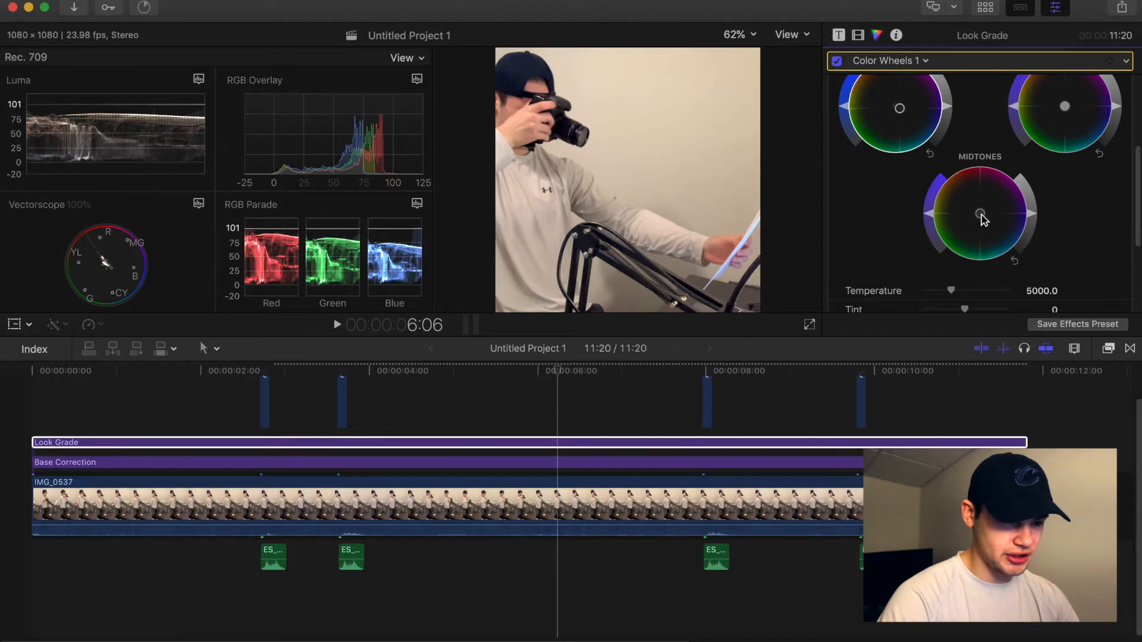
scroll(990, 231, "up", 1)
left_click_drag(984, 226, 978, 218)
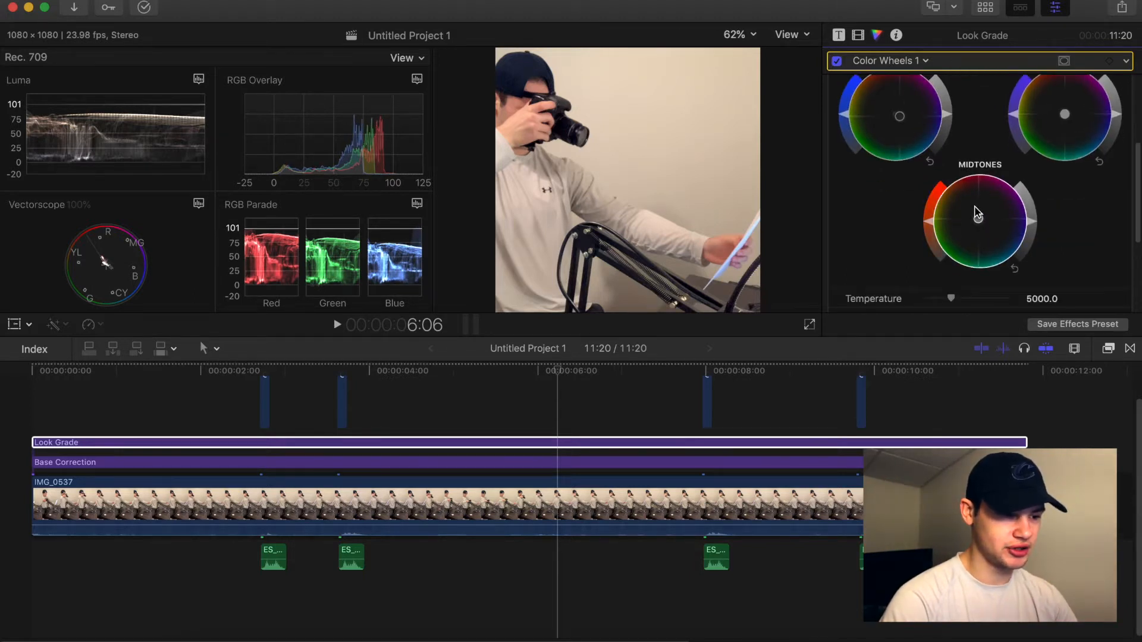
left_click_drag(981, 220, 972, 218)
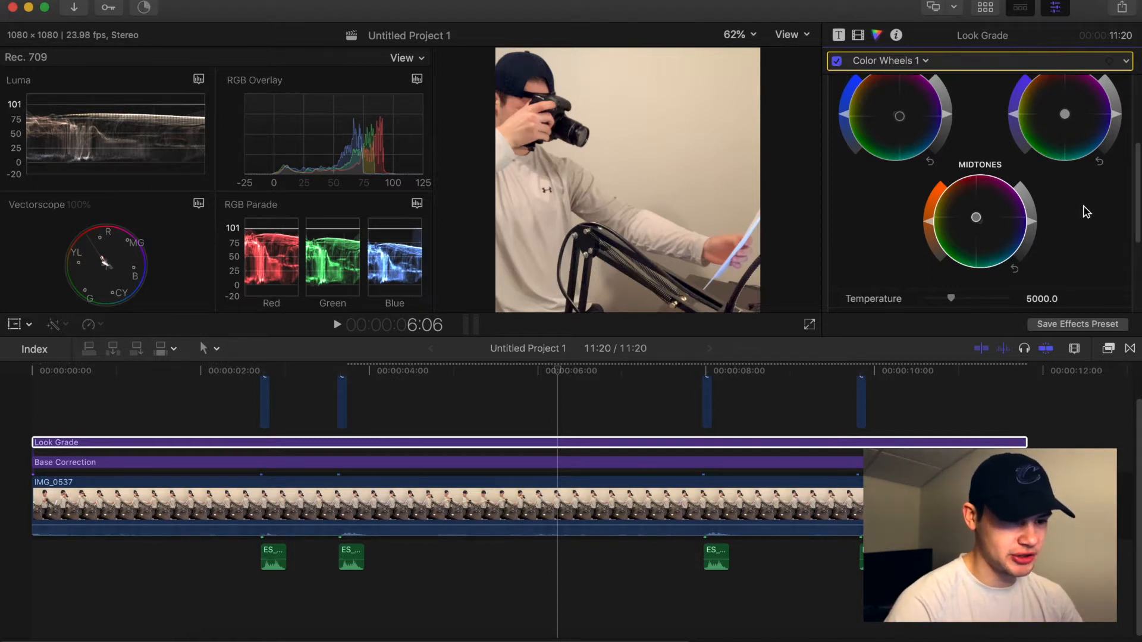
Set the Look Grade color wheels temperature to 4469.0 and tint to -4.0.
scroll(1083, 208, "up", 3)
scroll(1069, 212, "down", 8)
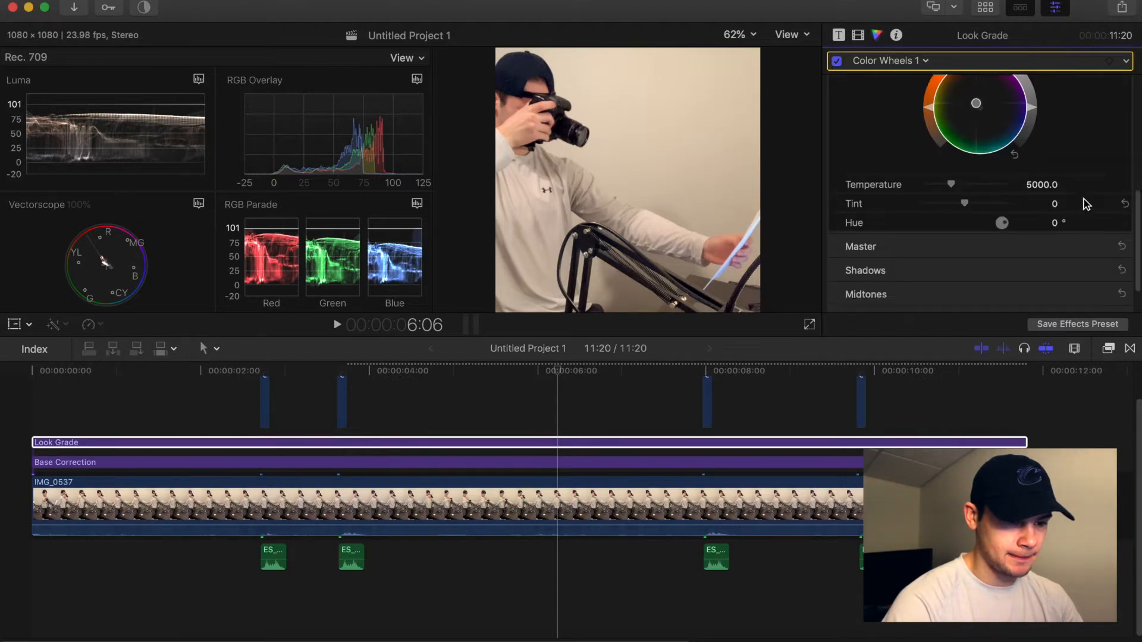
left_click_drag(950, 149, 944, 149)
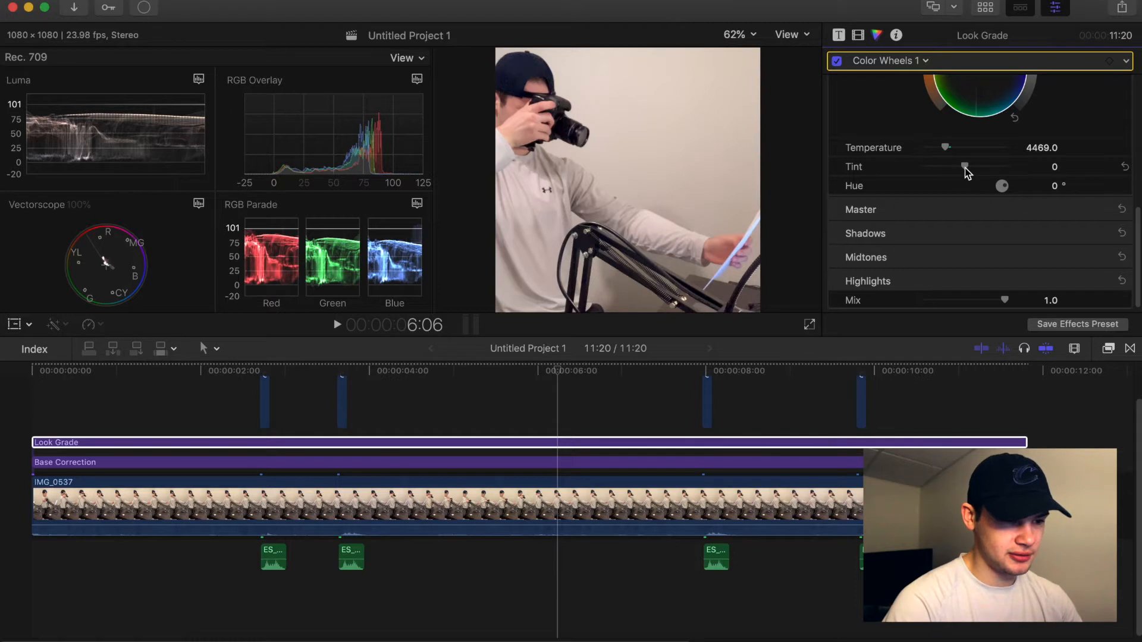
left_click_drag(964, 169, 963, 170)
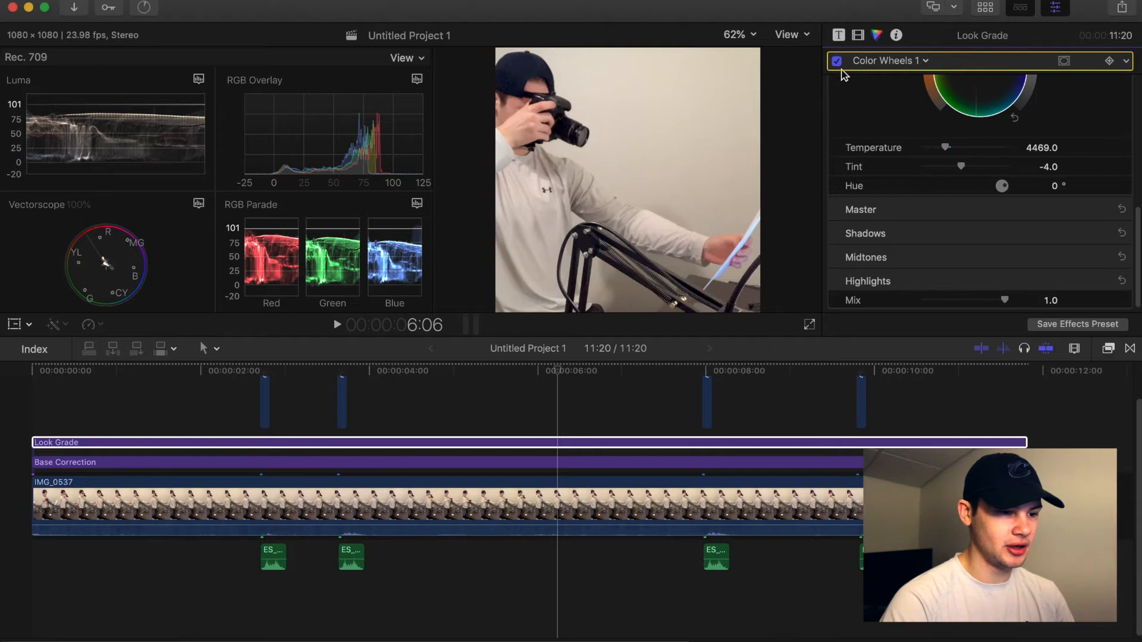
Add a Hue/Saturation Curves correction to the Look Grade layer.
scroll(893, 80, "up", 3)
left_click(926, 60)
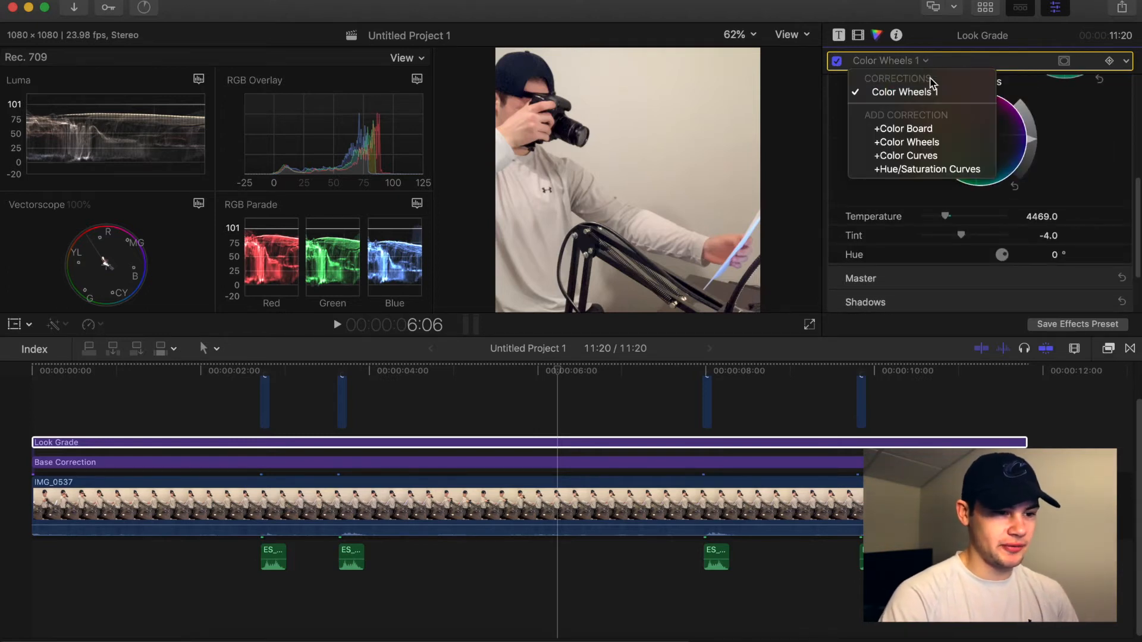
left_click(954, 170)
scroll(946, 212, "down", 5)
scroll(961, 226, "up", 5)
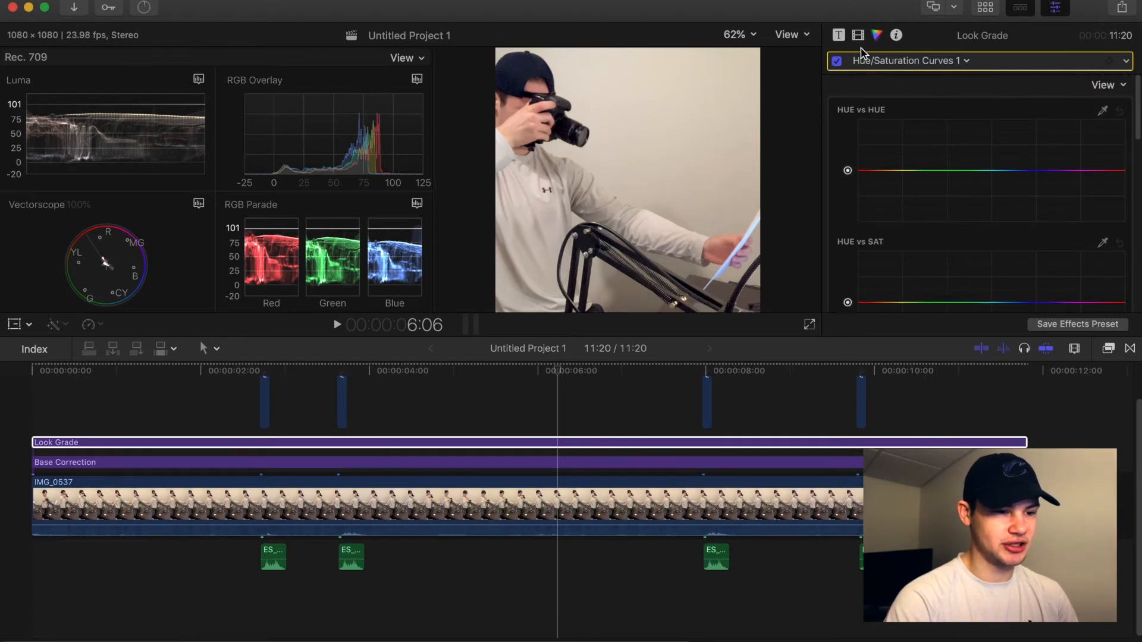
Review the grade by selecting the Base Correction and Look Grade layers and playing back the clip.
left_click(881, 62)
left_click(899, 94)
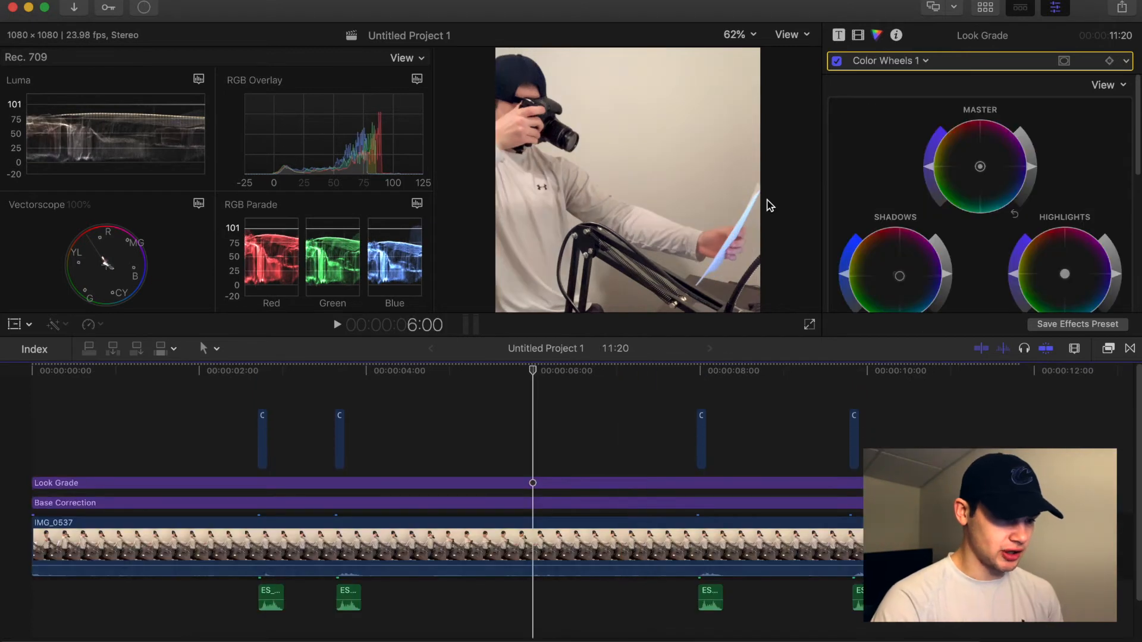
left_click(500, 503)
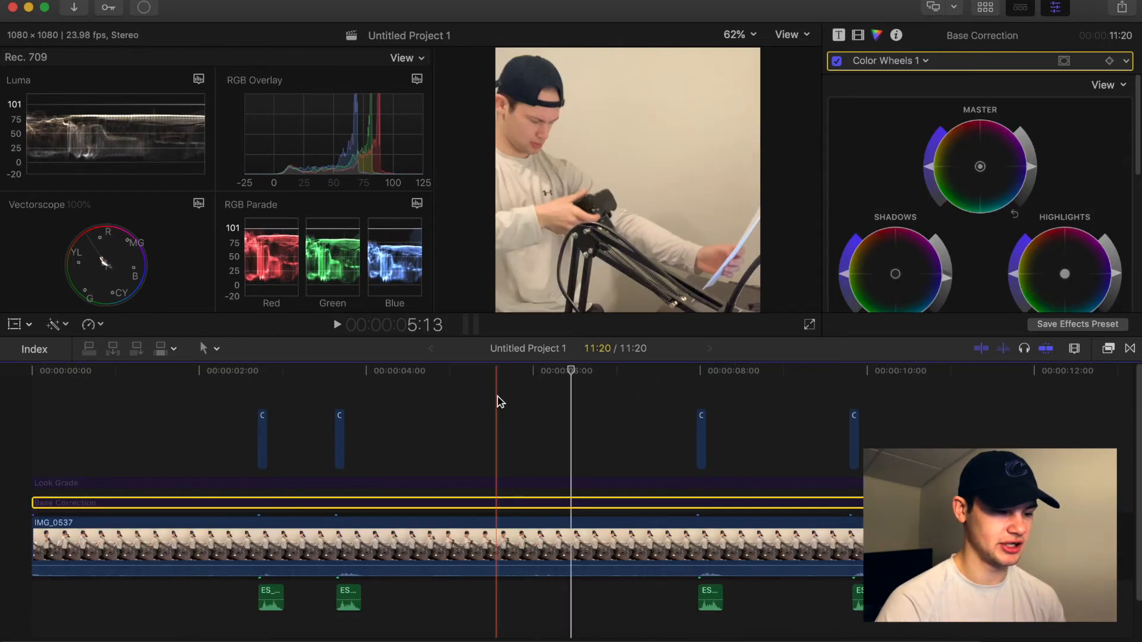
left_click(573, 505)
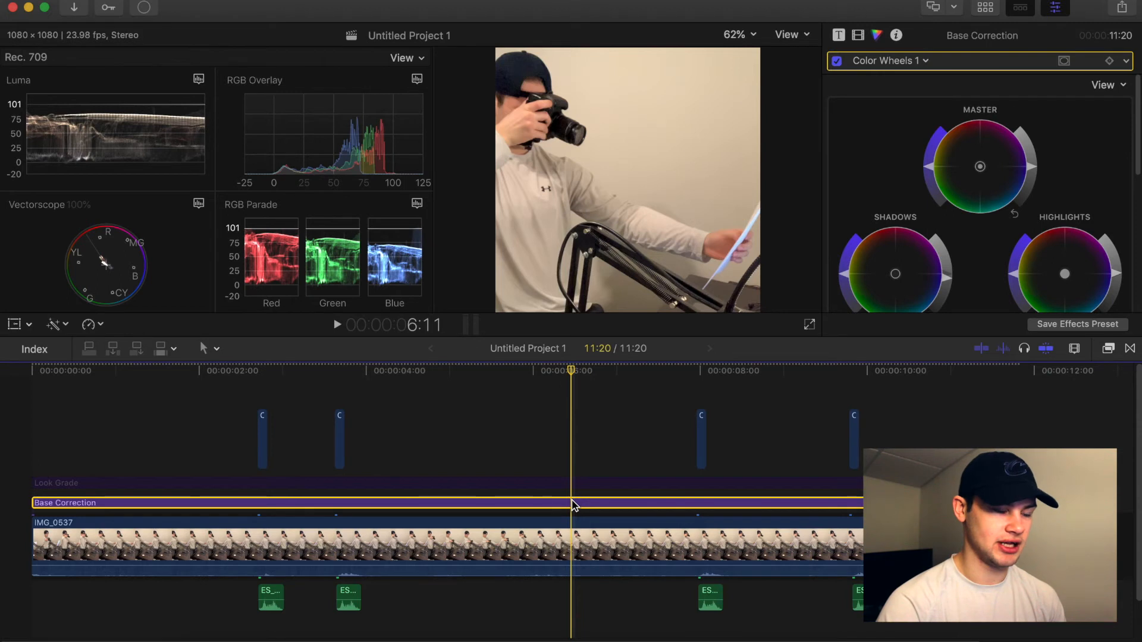
left_click(576, 482)
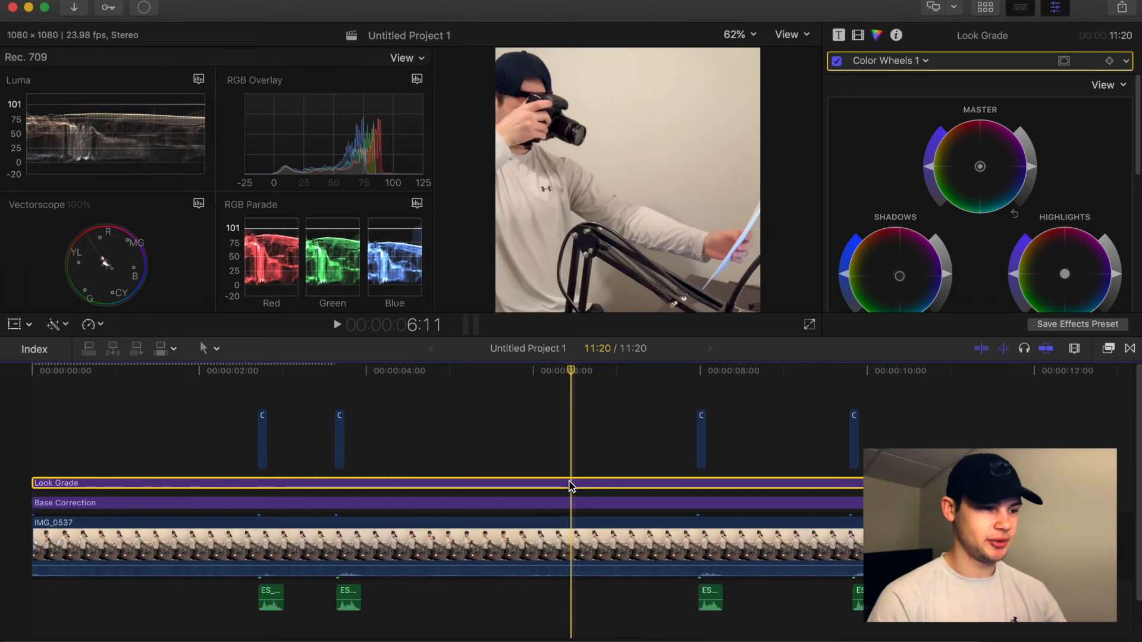
key("space")
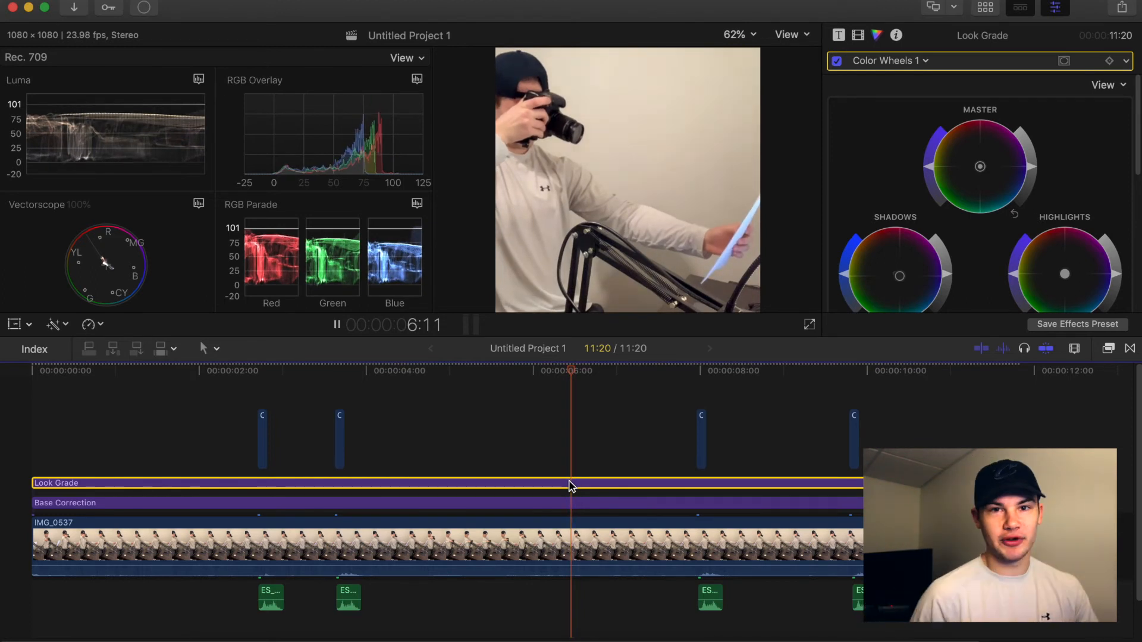
key("space")
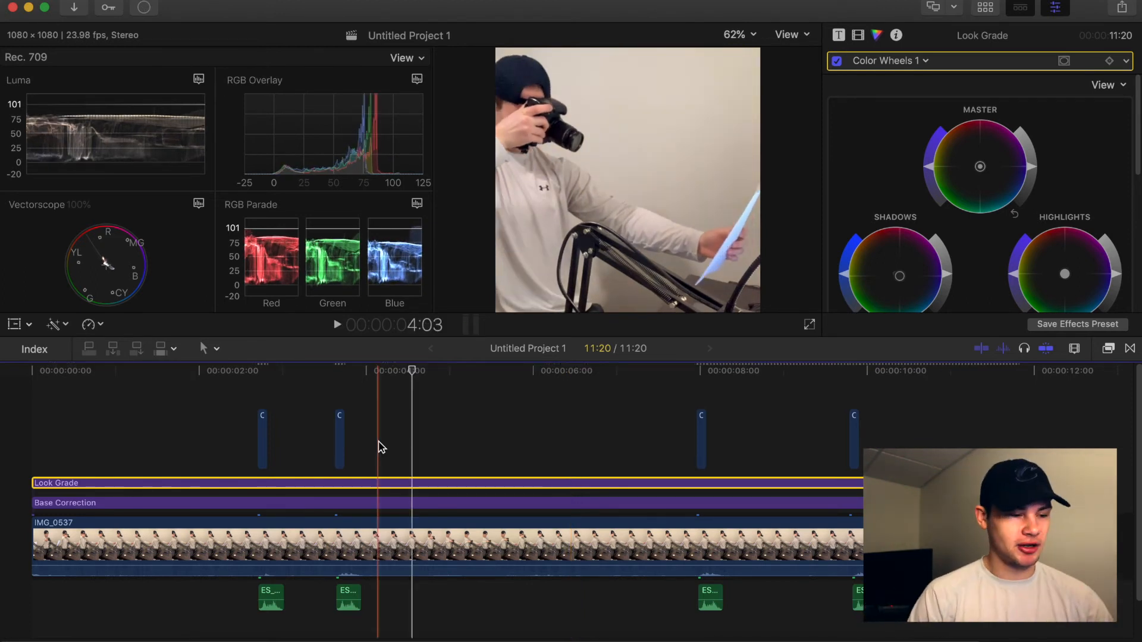